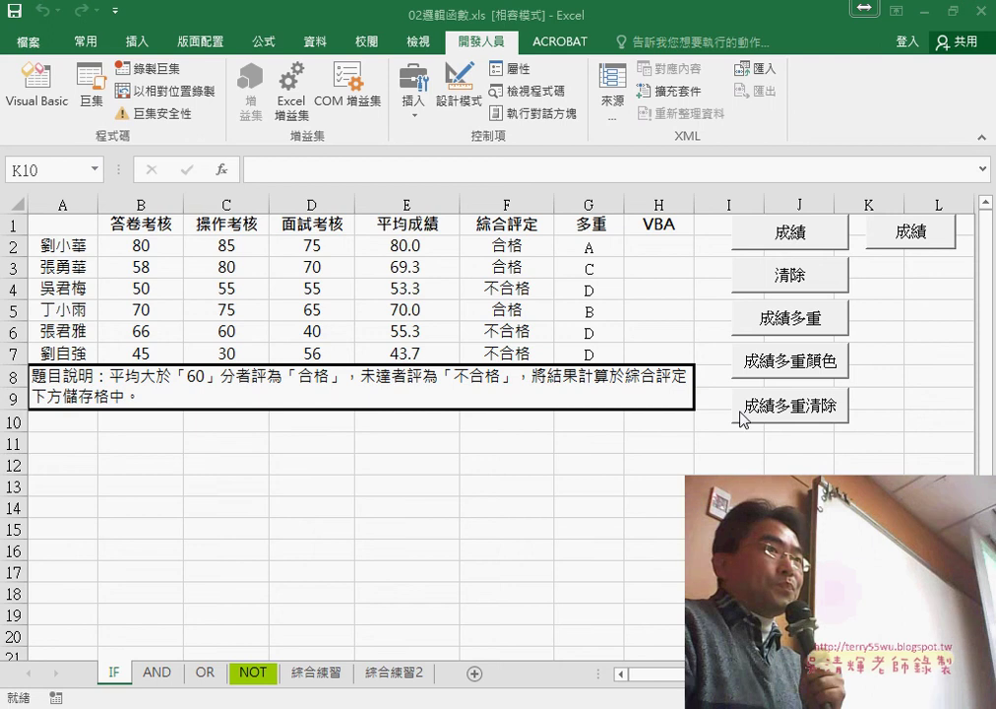
Step: Try the pass/fail, clear and letter-grade macros, then clear the grades from H2:H7
click(783, 239)
click(783, 239)
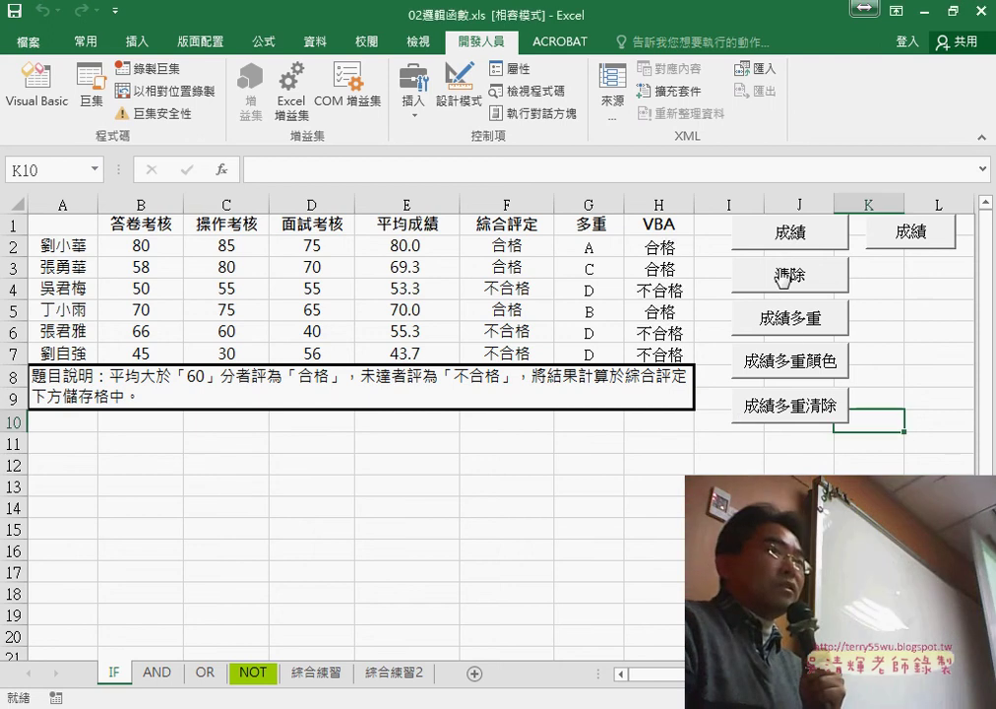
click(785, 278)
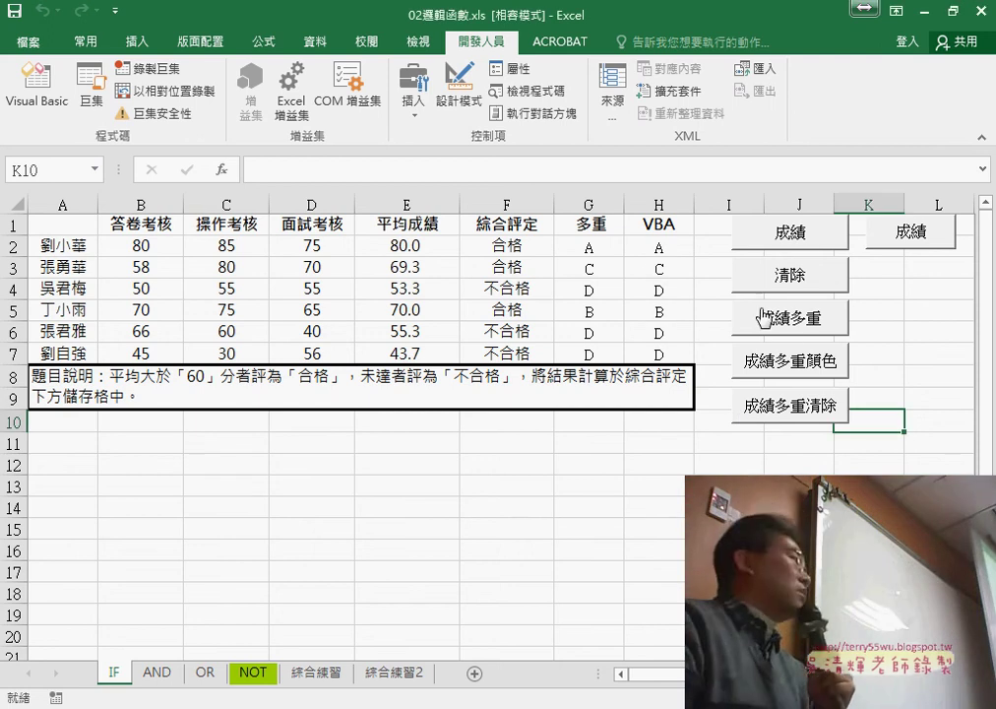
drag(658, 247, 663, 353)
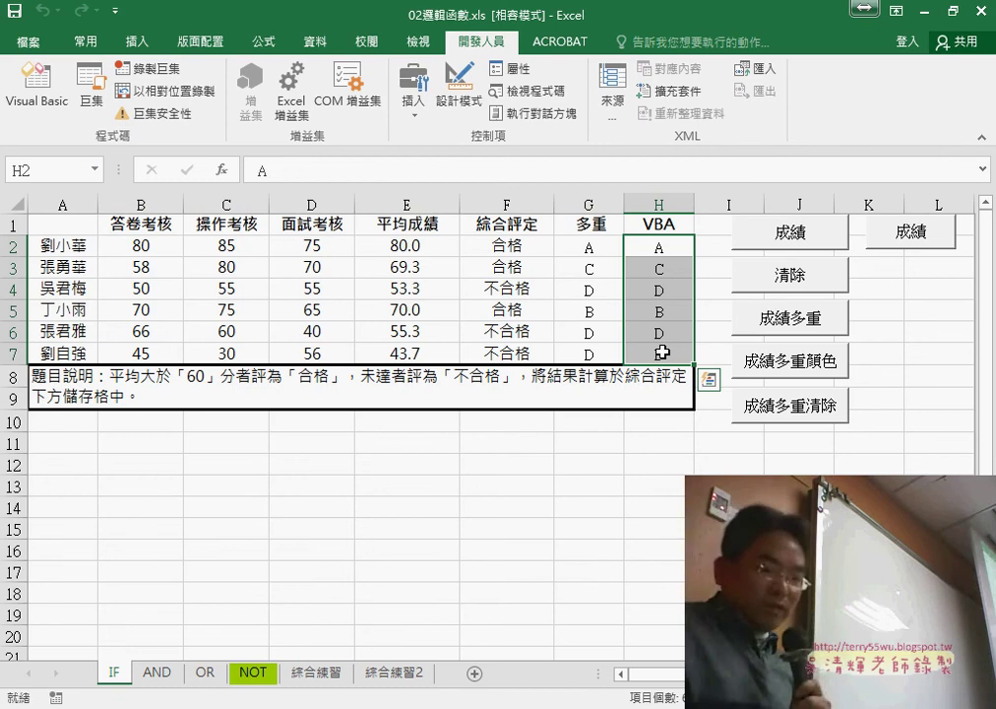
key(Delete)
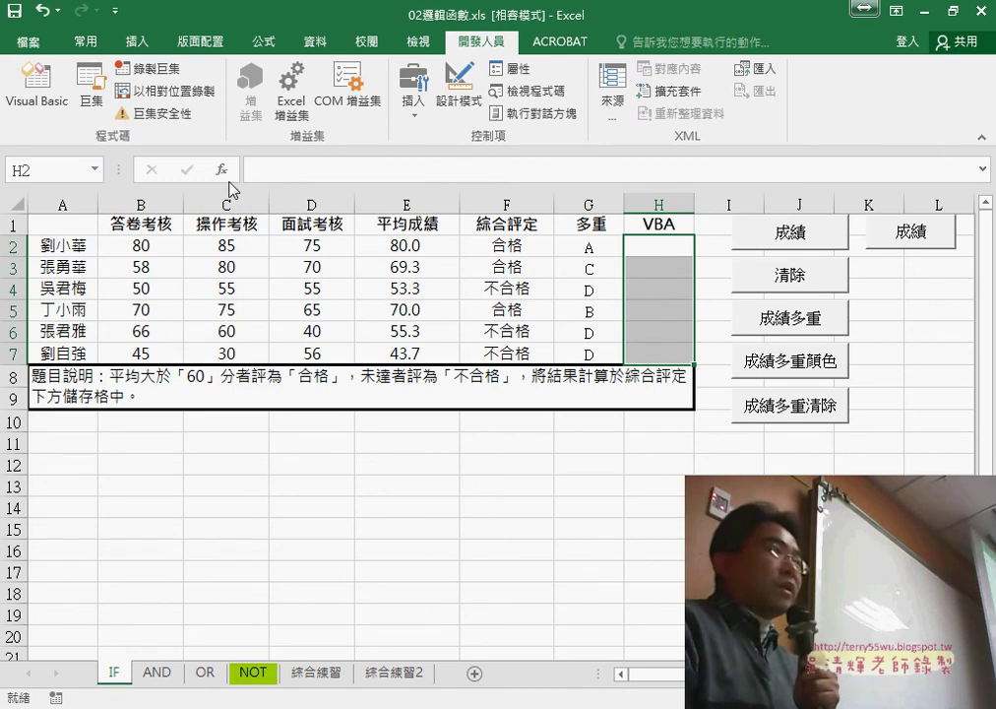
Step: In the VBA editor, delete the 成績多重 sub and select the 成績 sub
click(61, 106)
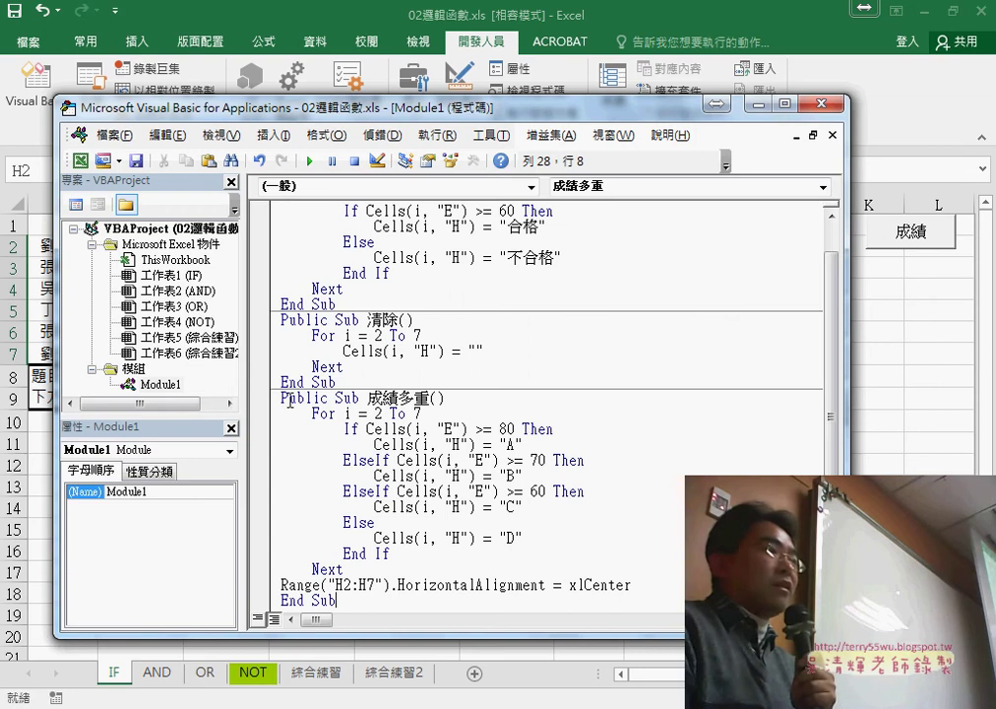
drag(290, 400, 383, 624)
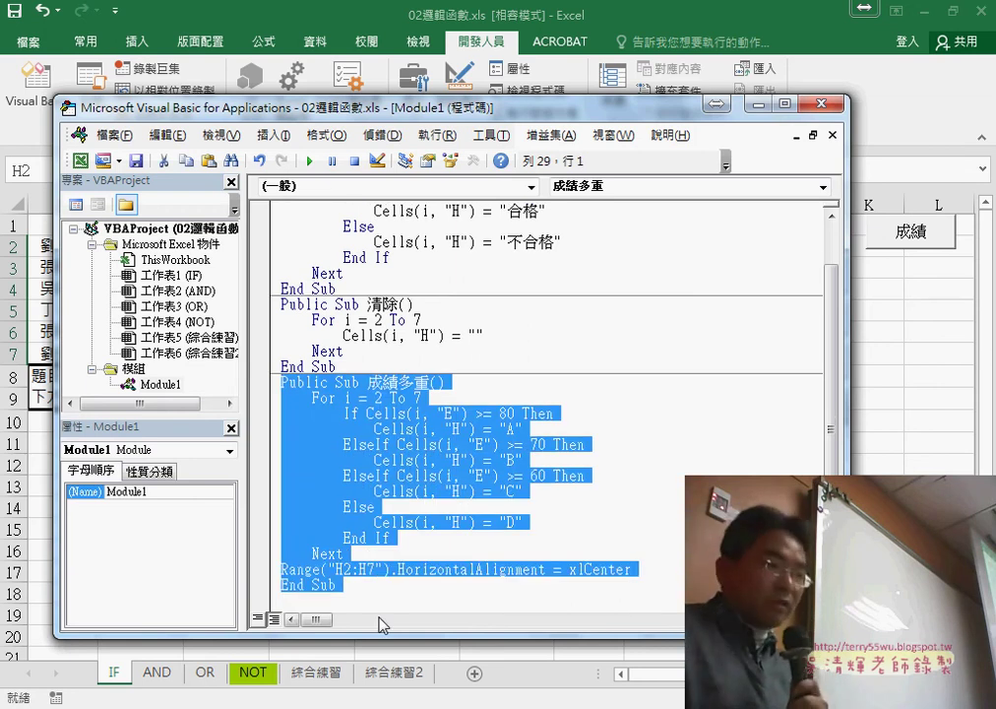
key(Delete)
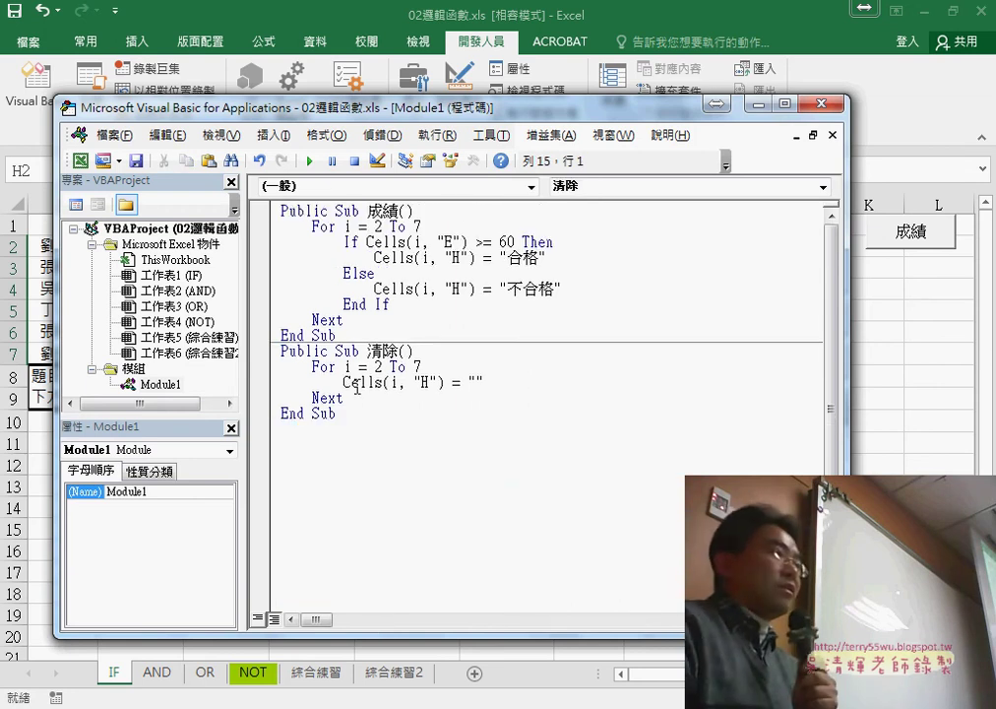
drag(339, 334, 266, 206)
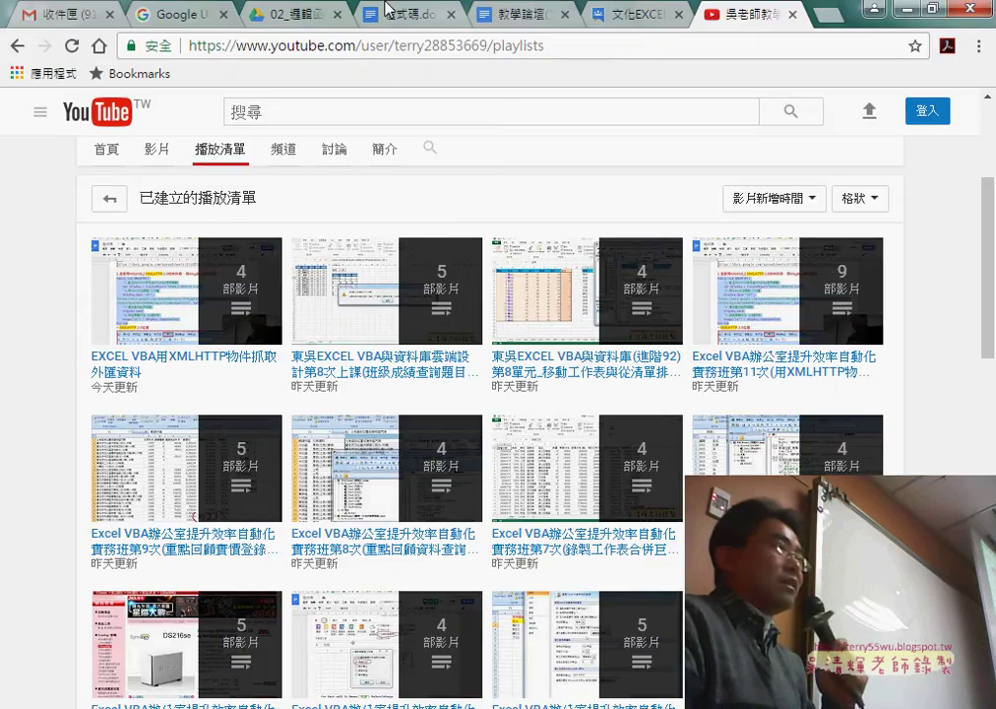
Step: Review the 清除 and 成績 subs in 程式碼.docx, then return to Module1
click(386, 10)
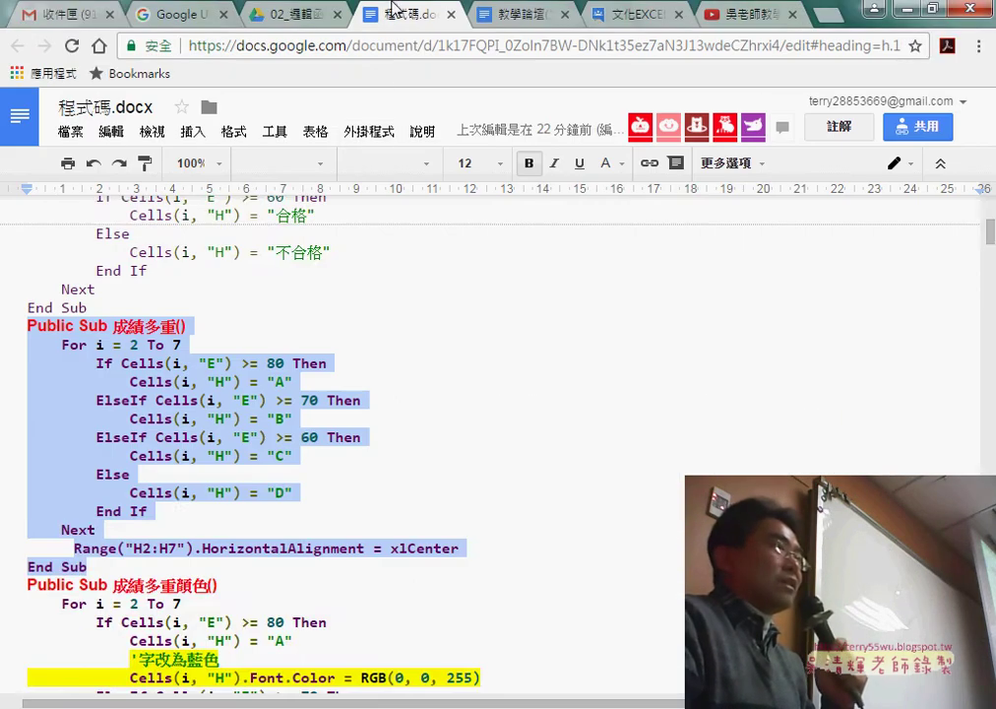
scroll(351, 349, up, 3)
scroll(353, 352, up, 1)
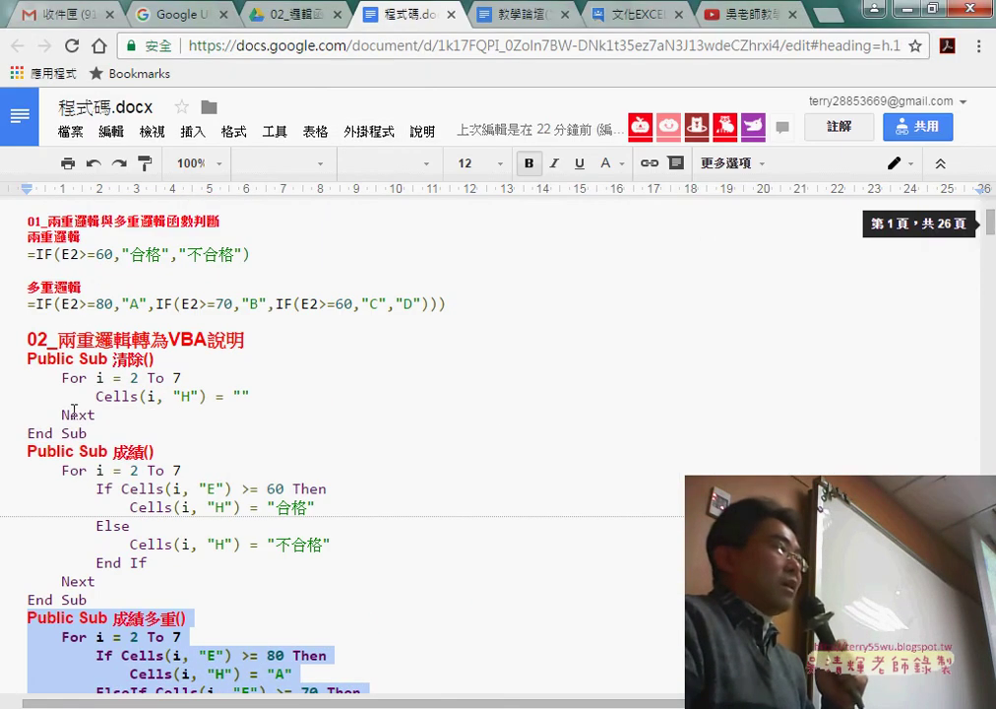
drag(26, 358, 106, 602)
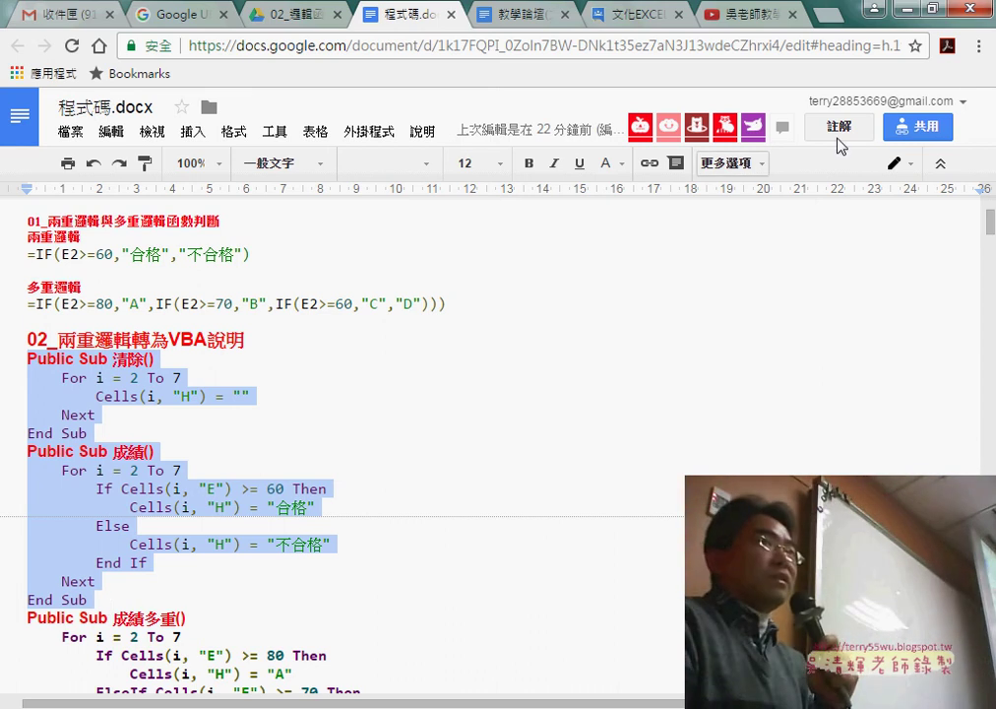
key(alt+Tab)
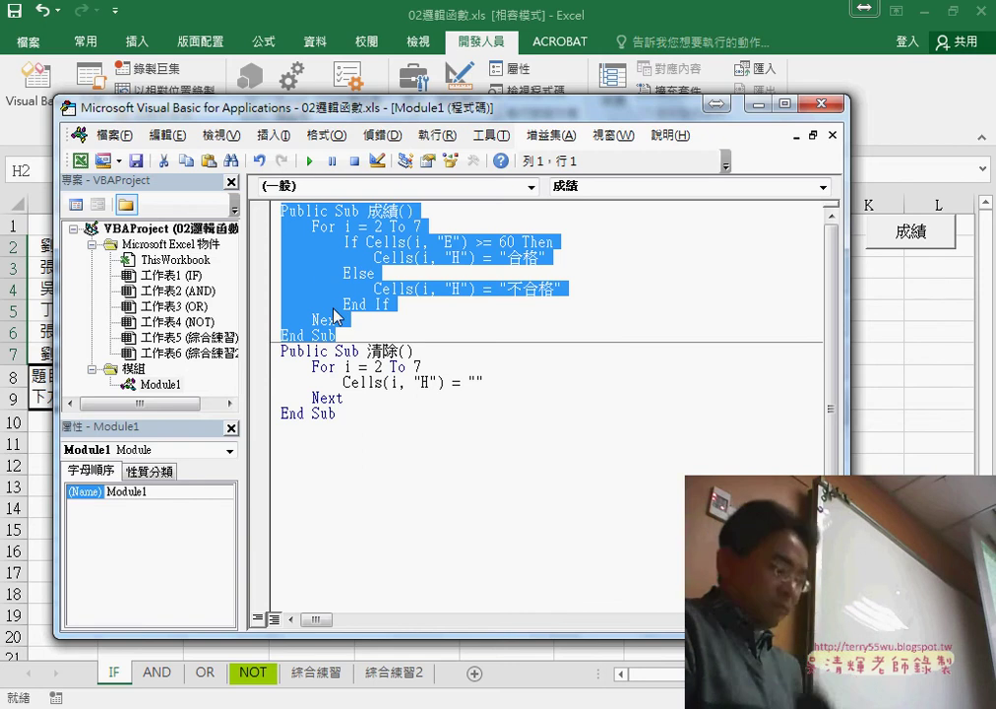
Step: Paste a copy of the 成績 sub below the last sub and rename it 成績多重
click(314, 430)
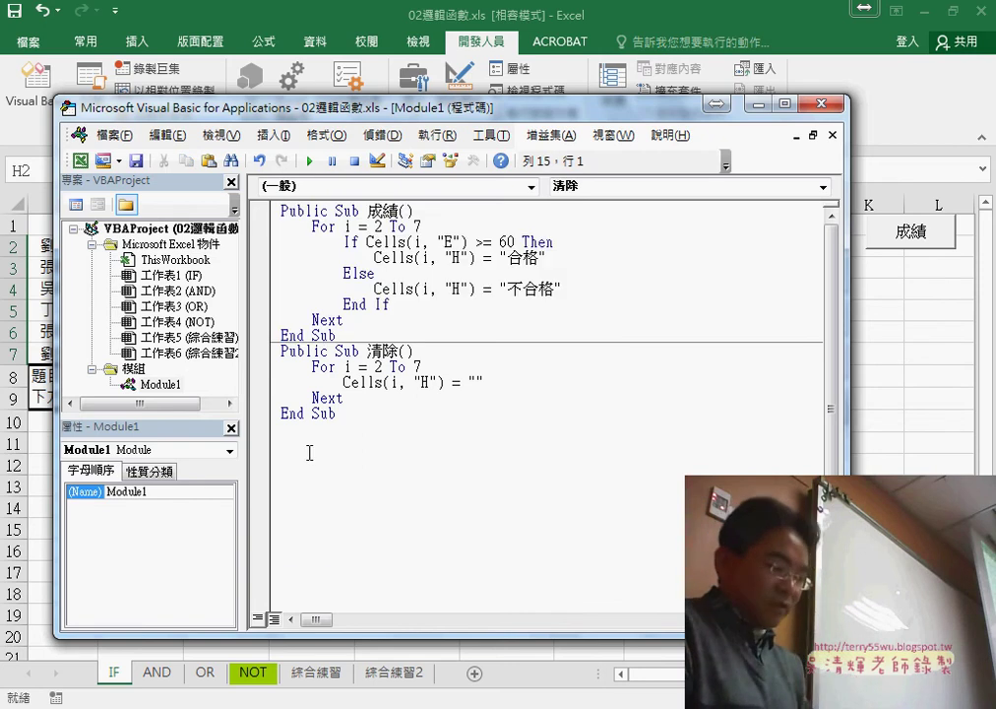
text(Public Sub 成績()     For i = 2 To 7         If Cells(i, "E") >= 60 Then             Cells(i, "H") = "合格"         Else             Cells(i, "H") = "不合格"         End If     Next End Sub)
click(398, 426)
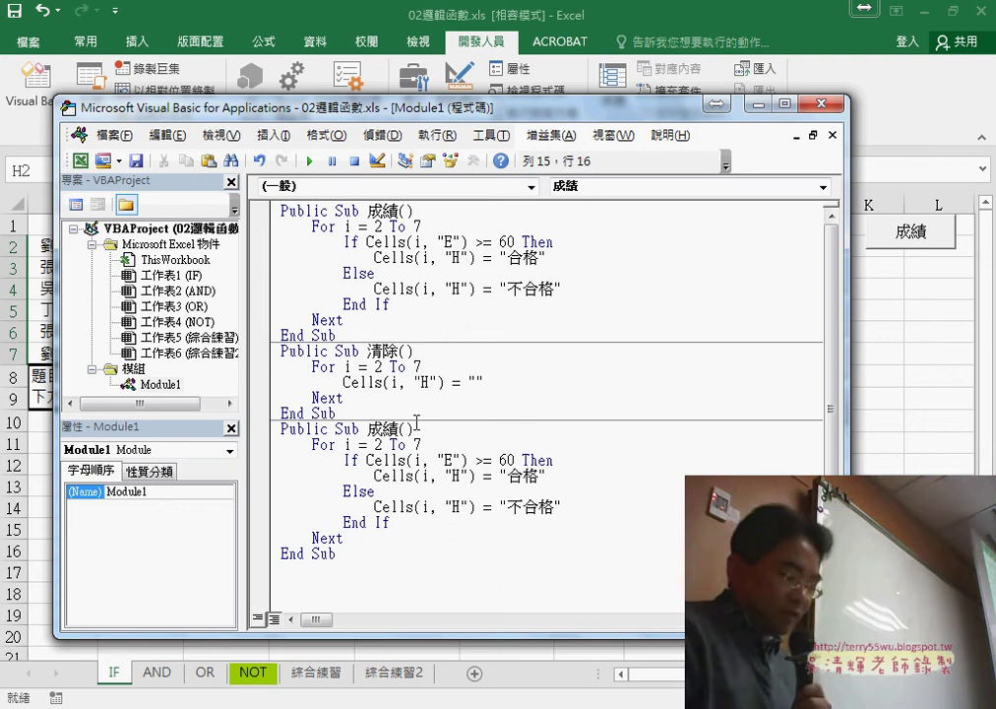
text(xj)
key(space)
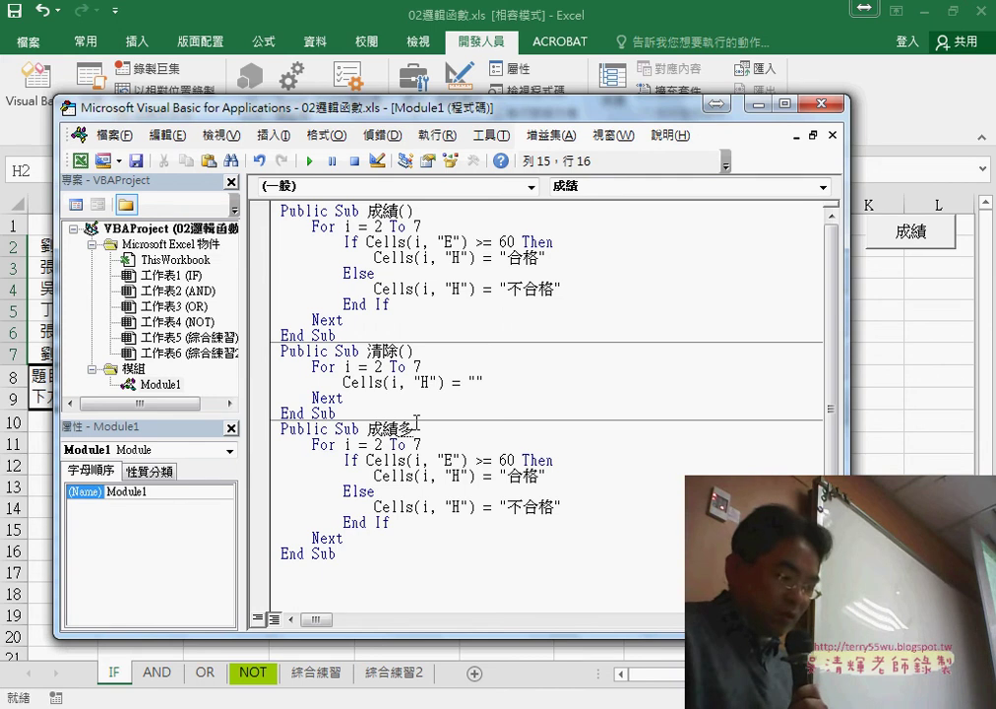
text(j/4)
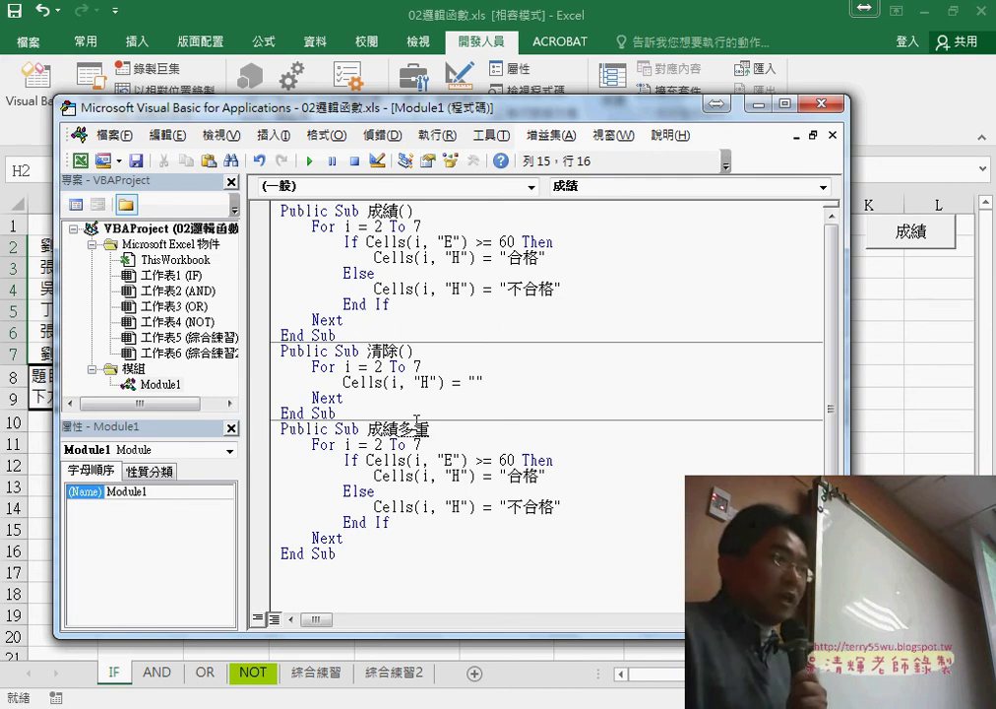
key(Return)
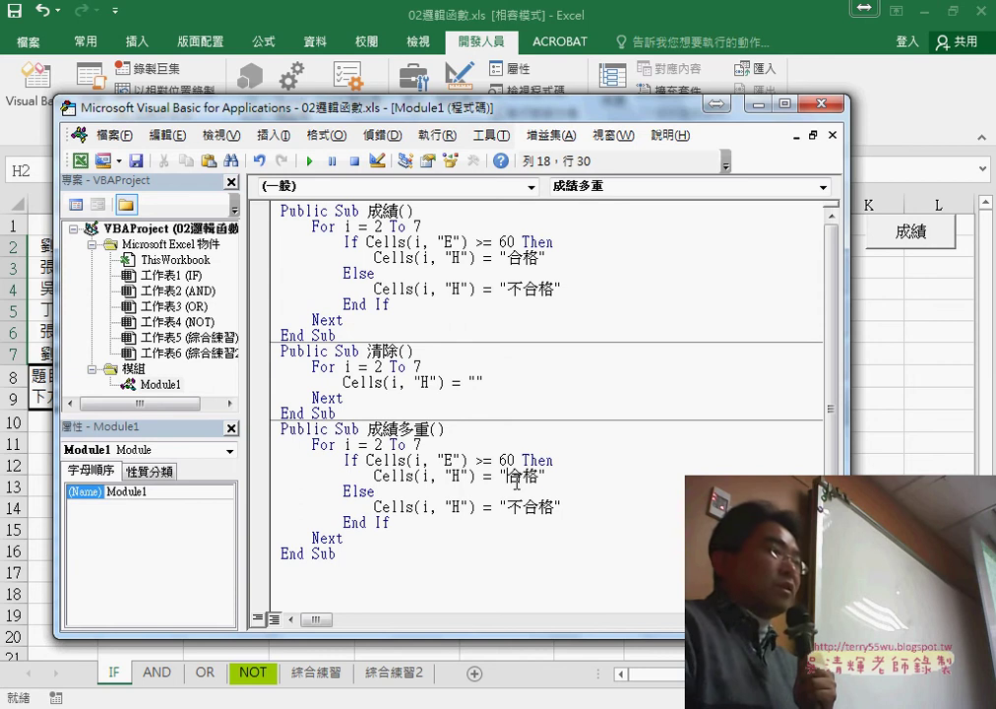
Step: Raise the threshold to 80 and make the passing result "A", then select the If/"A" lines
drag(511, 459, 499, 460)
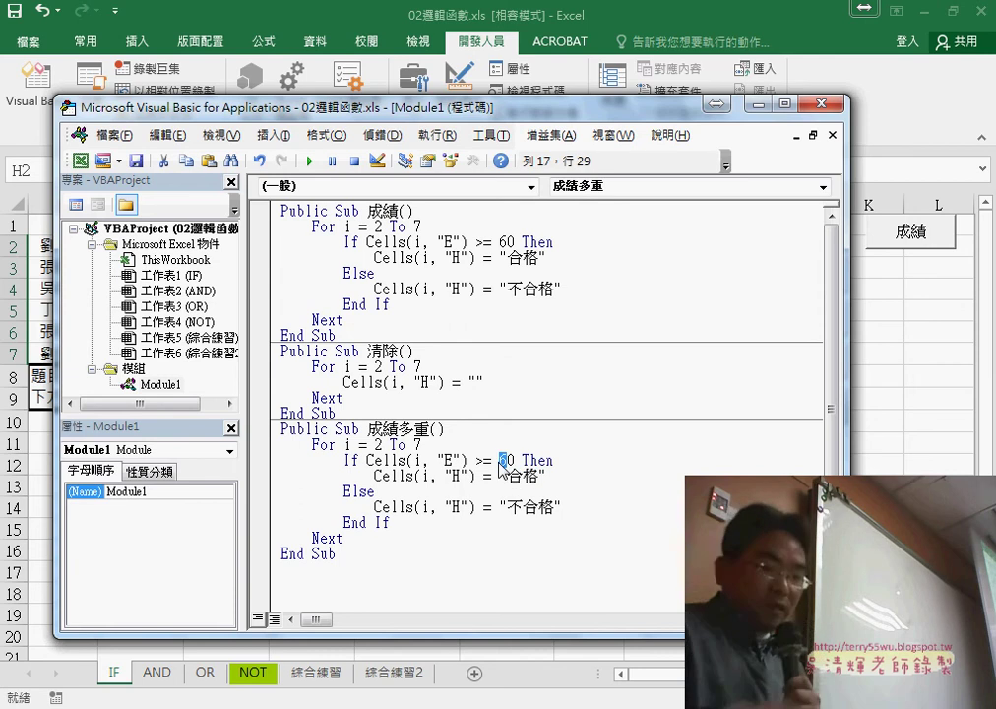
text(3)
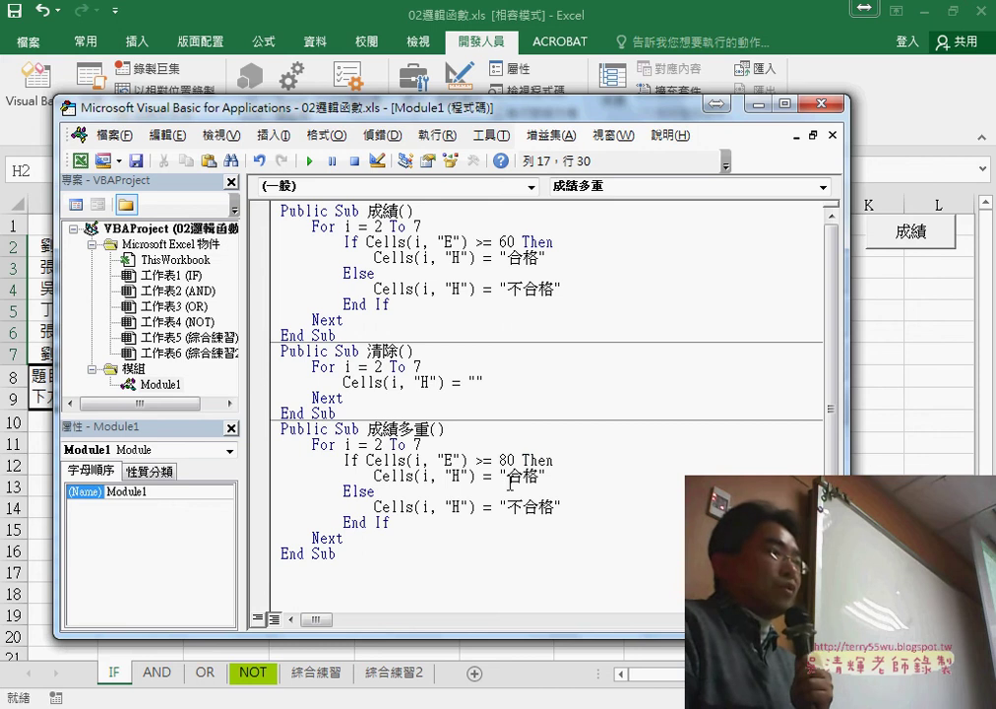
double_click(512, 477)
text(A)
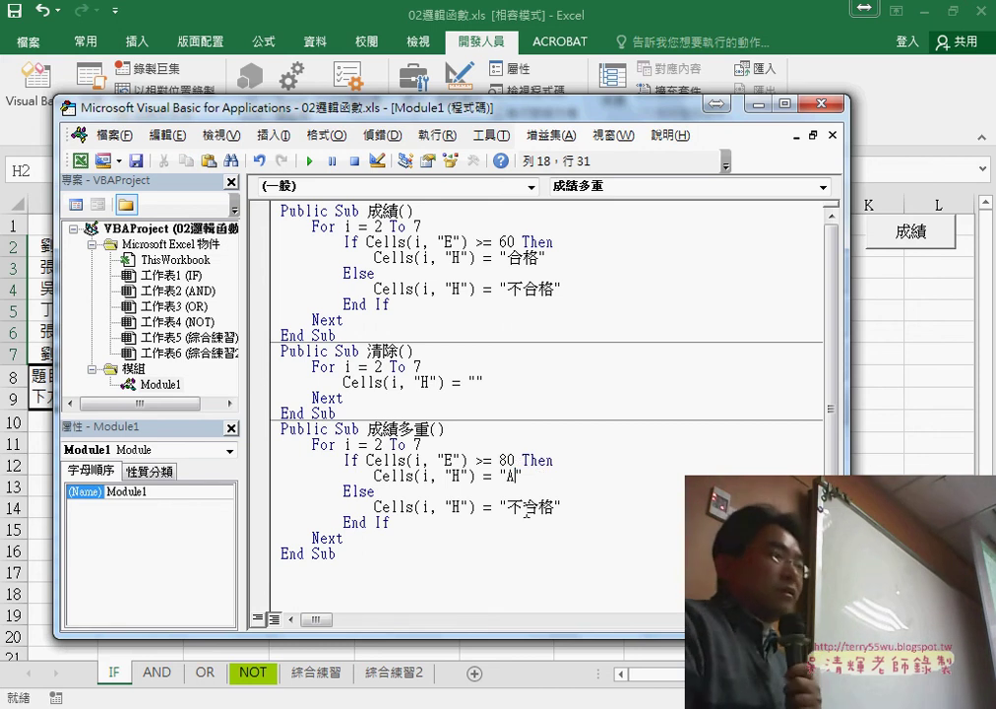
drag(570, 505, 276, 493)
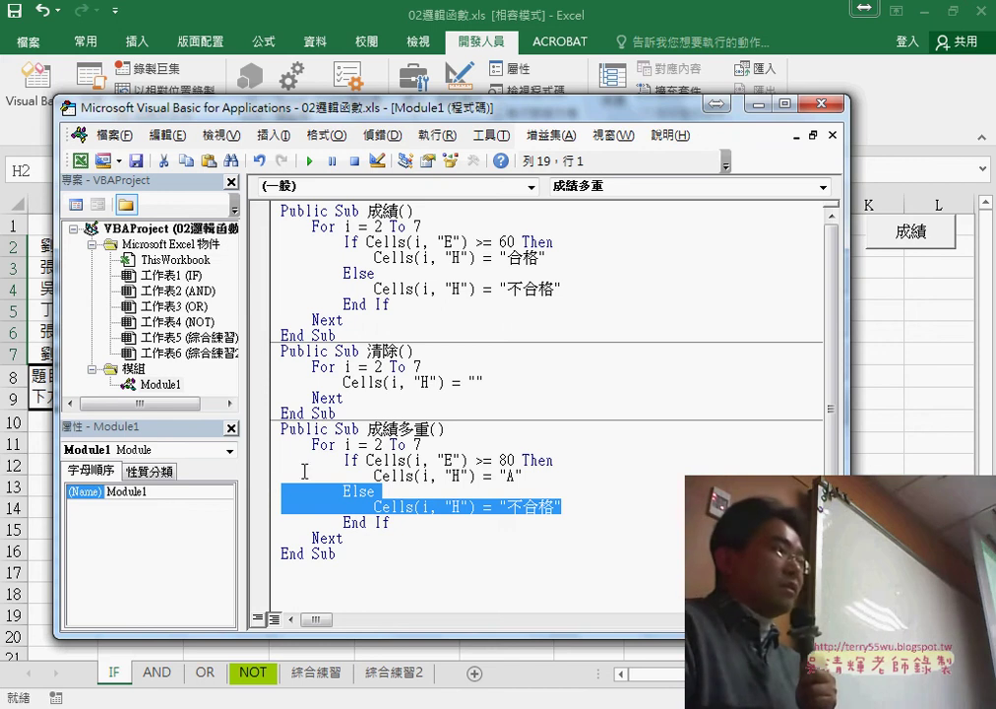
drag(528, 478, 261, 462)
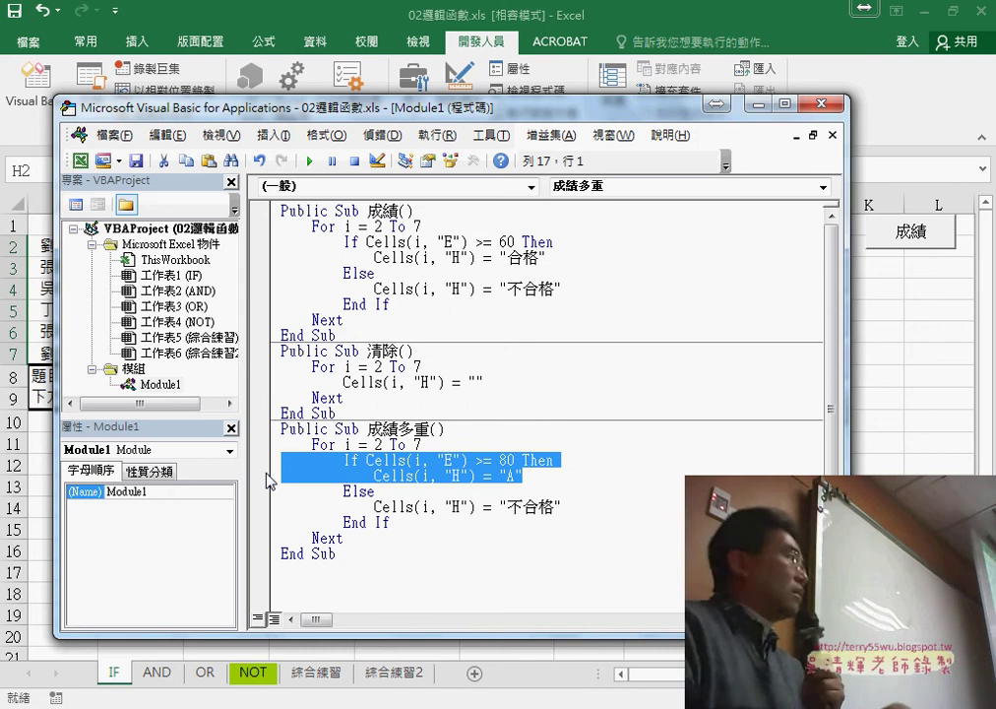
Step: Add an ElseIf branch giving "B" when column E is at least 70
click(539, 476)
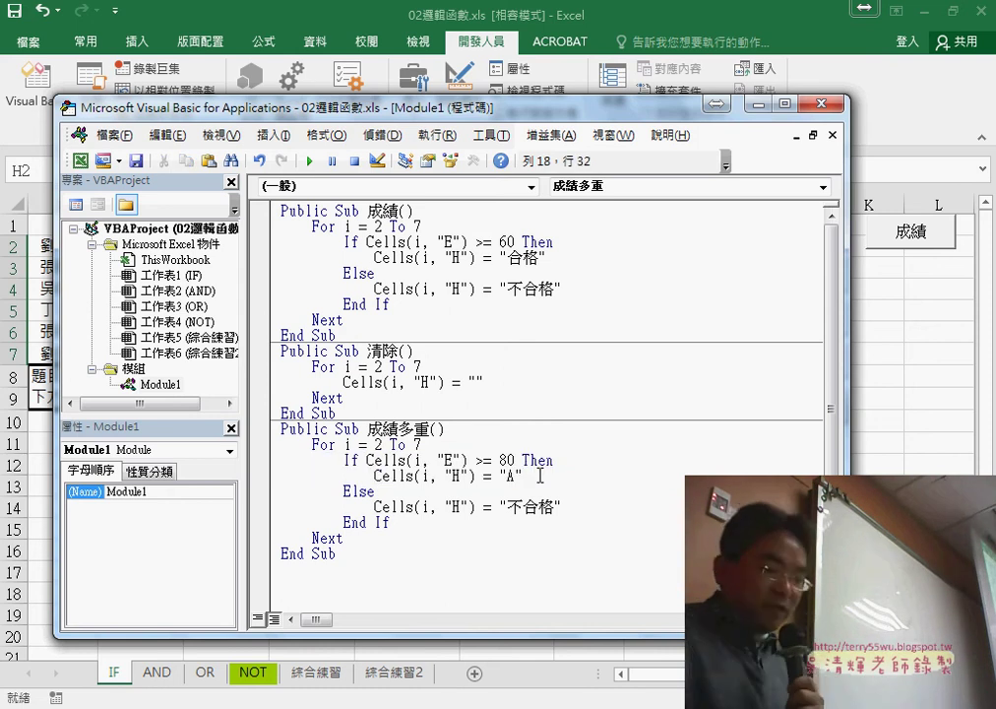
key(Return)
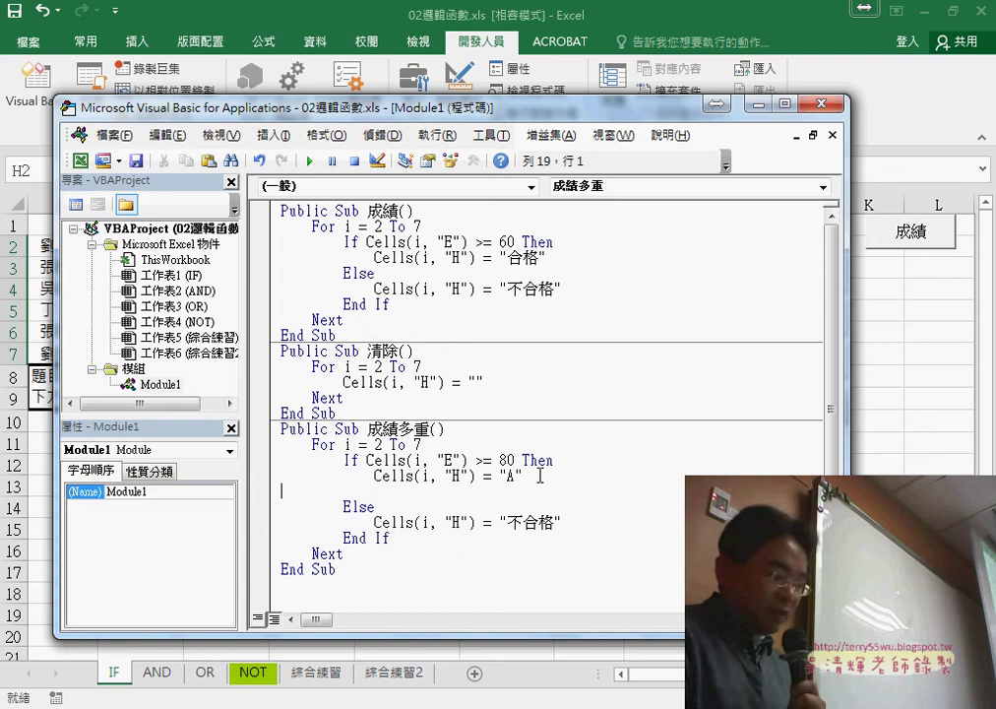
text(If Cells(i, "E") >= 80 Then             Cells(i, "H") = "A")
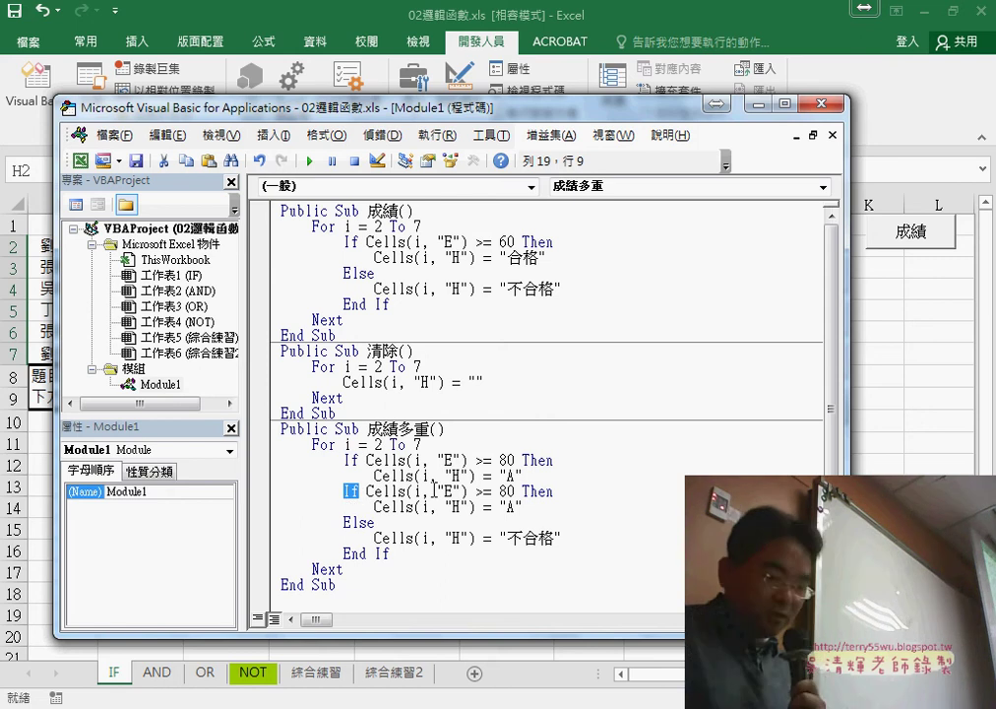
key(Left)
key(shift+Right)
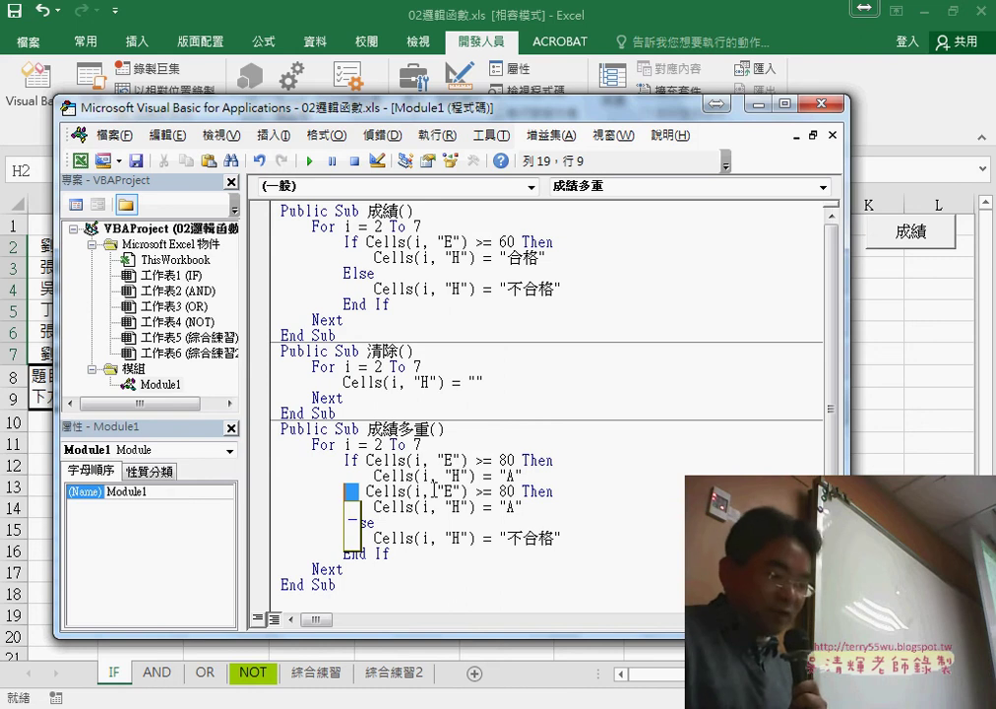
text(el)
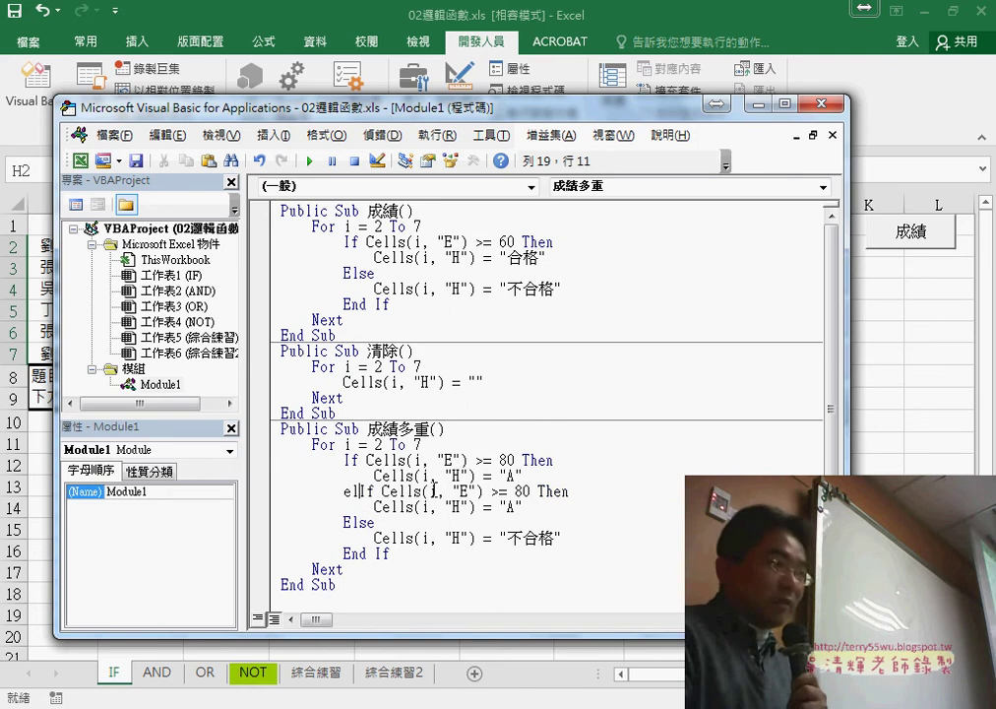
text(se)
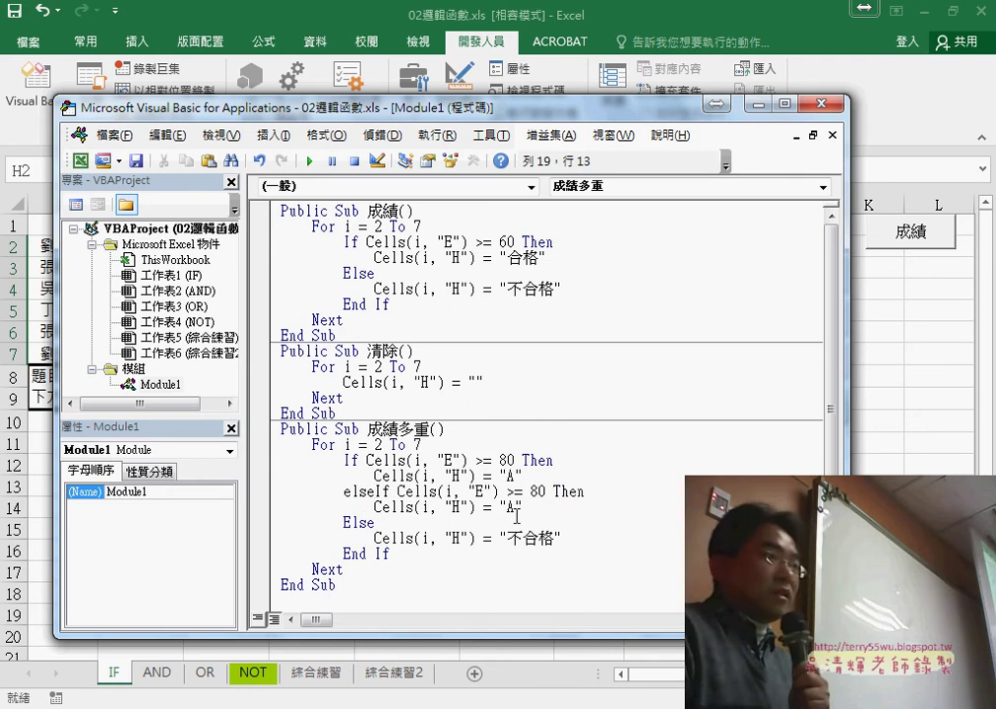
key(shift+Right)
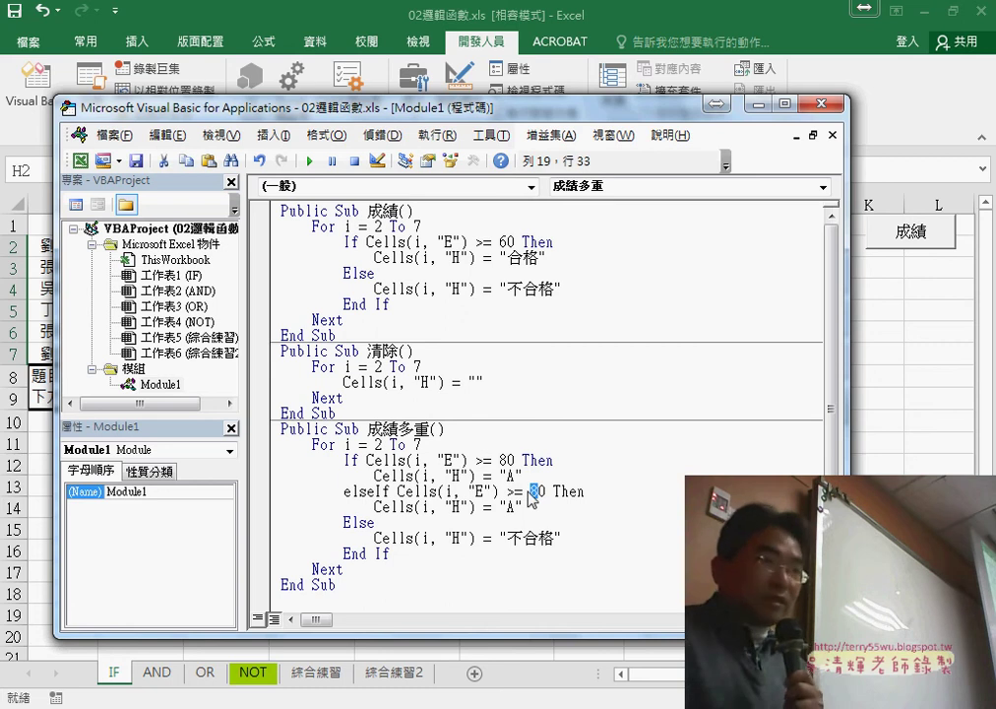
text(7)
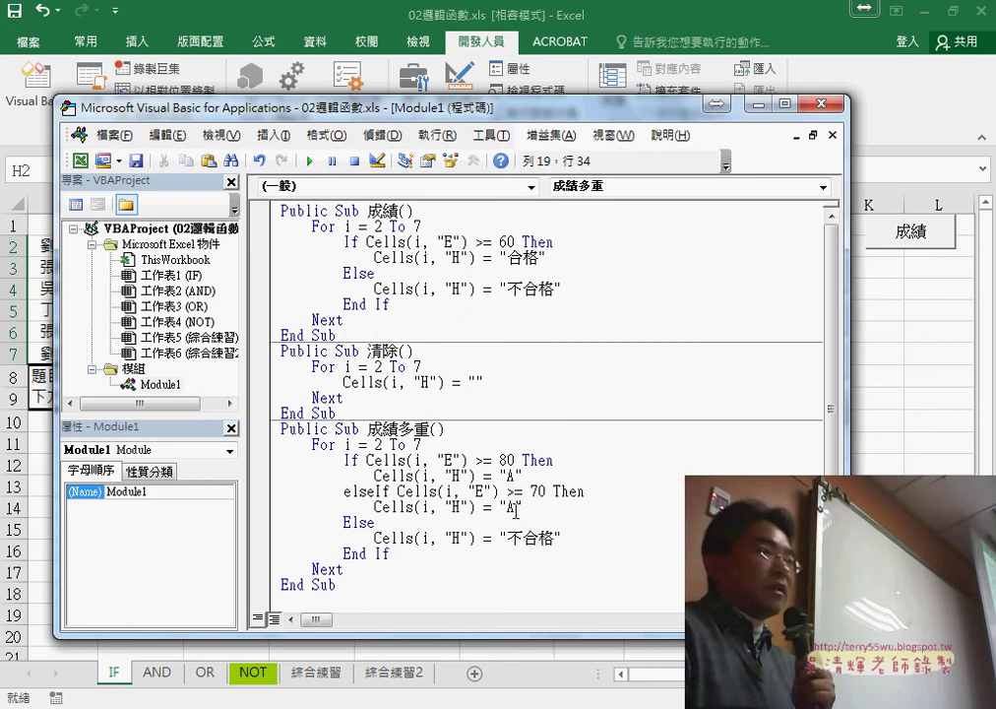
double_click(511, 507)
text(B)
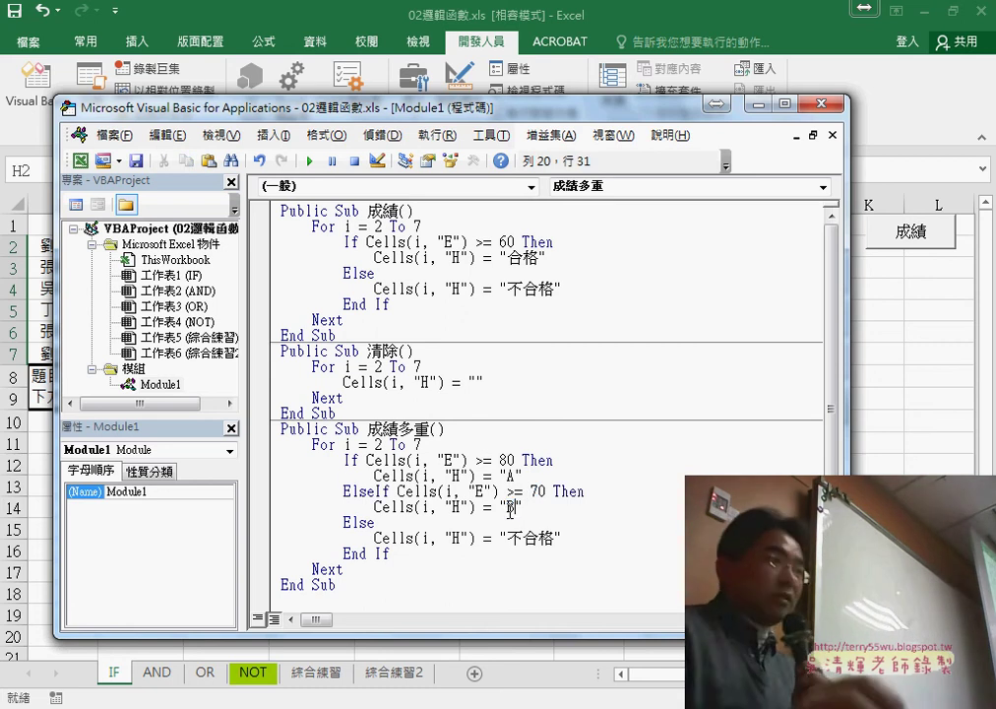
drag(254, 509, 255, 497)
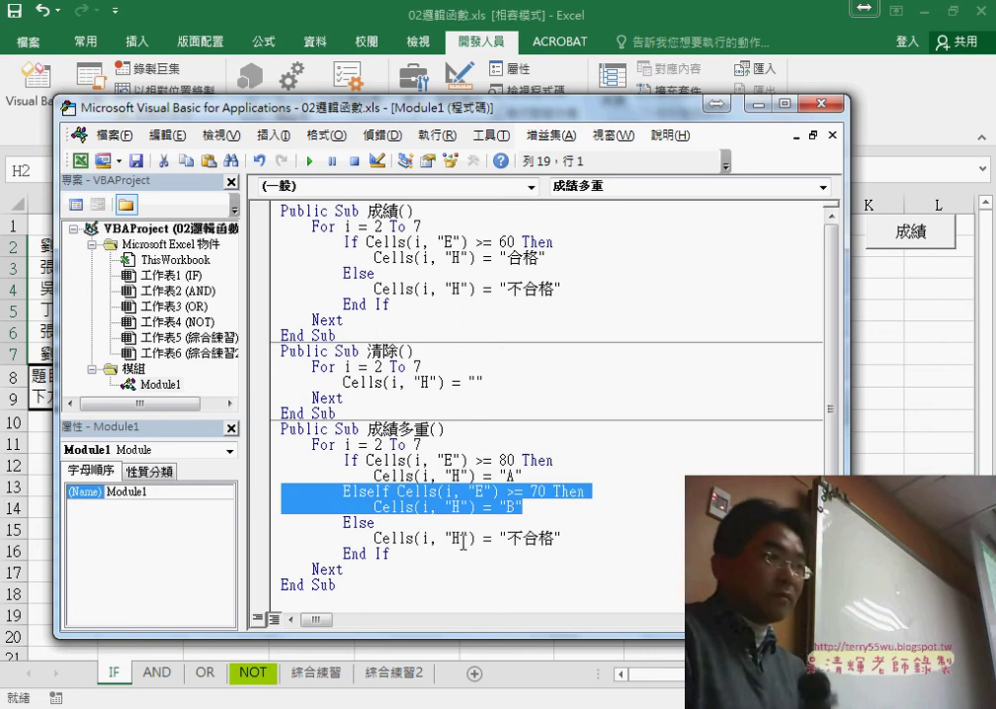
Step: Add another ElseIf branch giving "C" when column E is at least 60
click(553, 505)
key(Return)
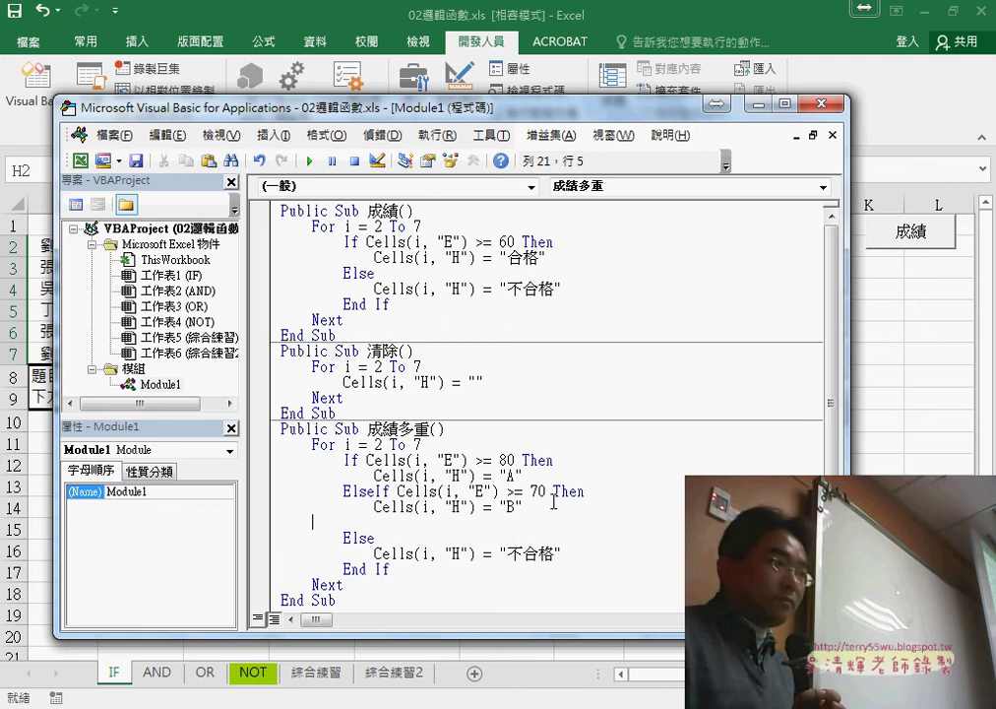
text(ElseIf Cells(i, "E") >= 70 Then             Cells(i, "H") = "B")
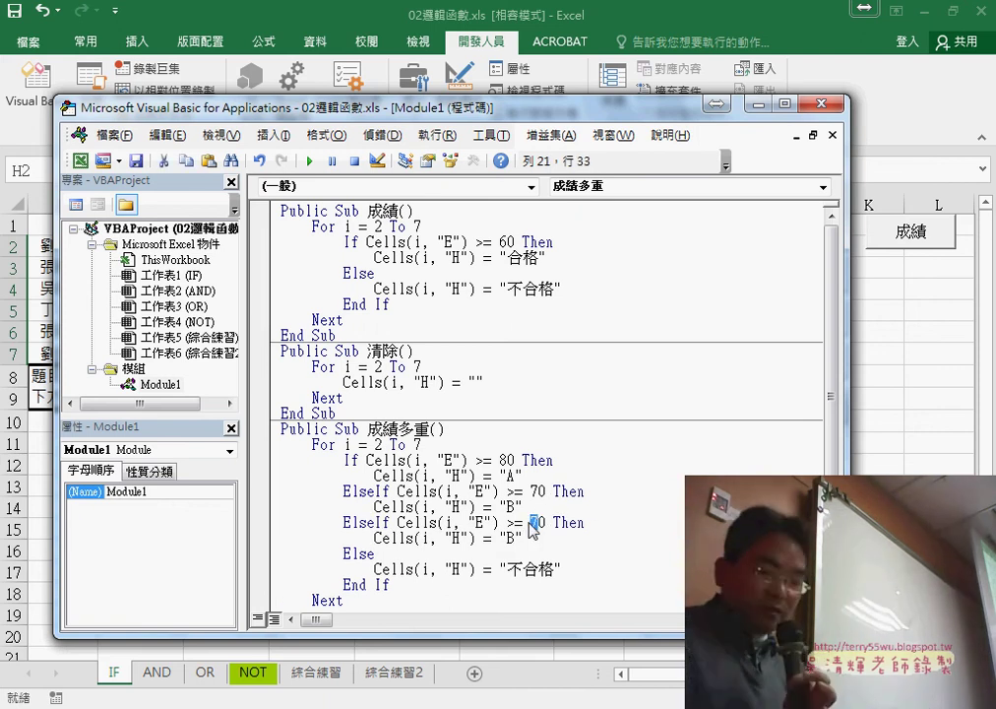
text(6)
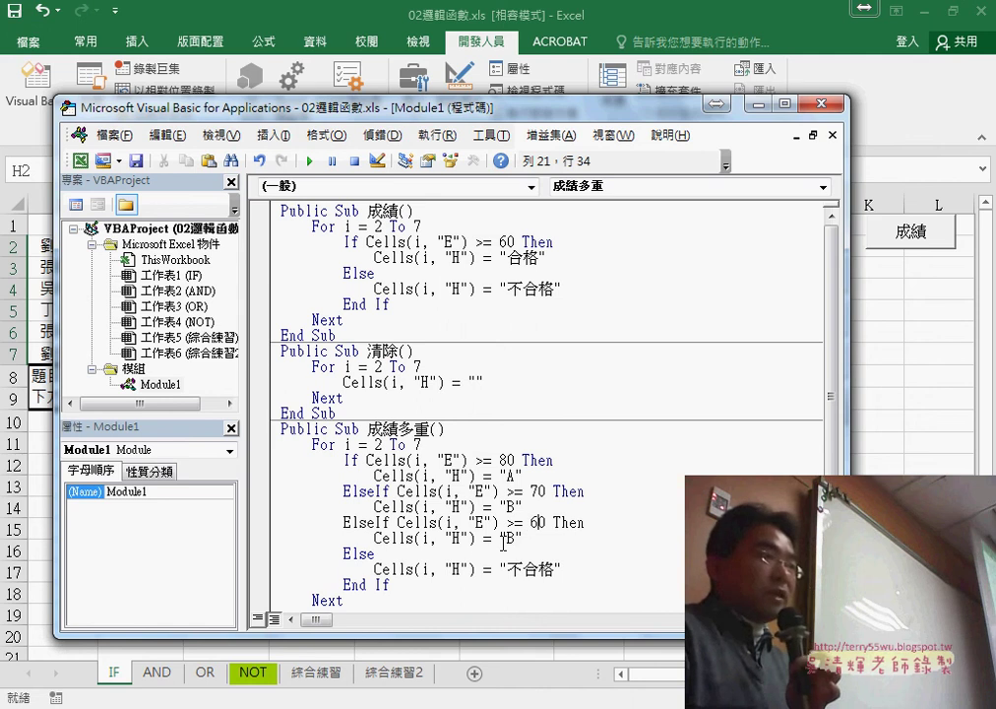
double_click(508, 538)
text(C)
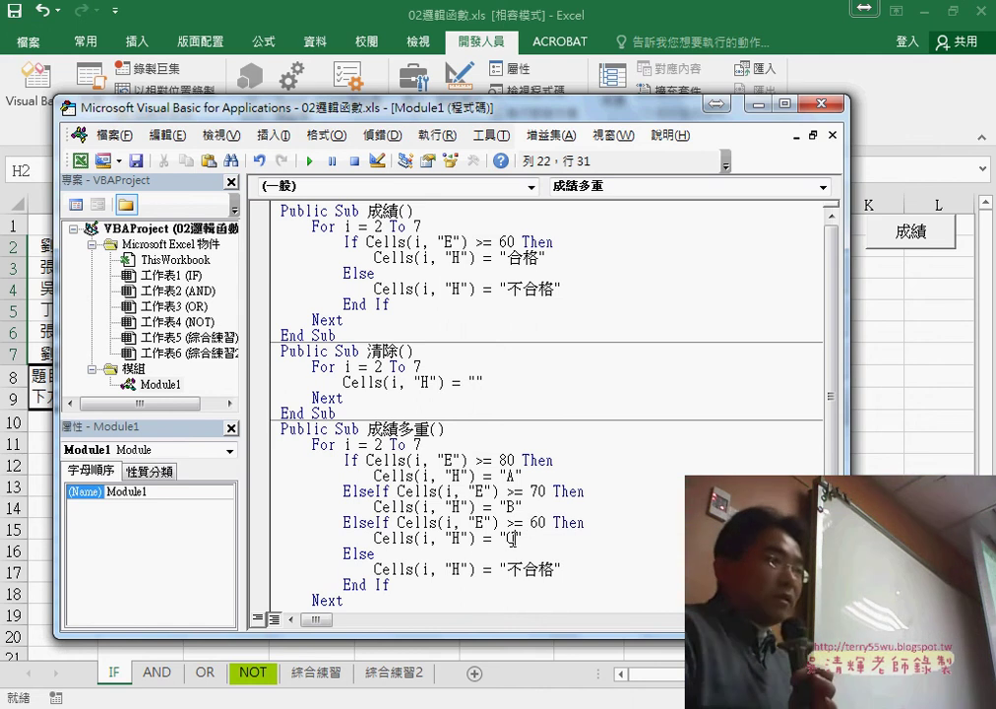
drag(508, 568, 536, 567)
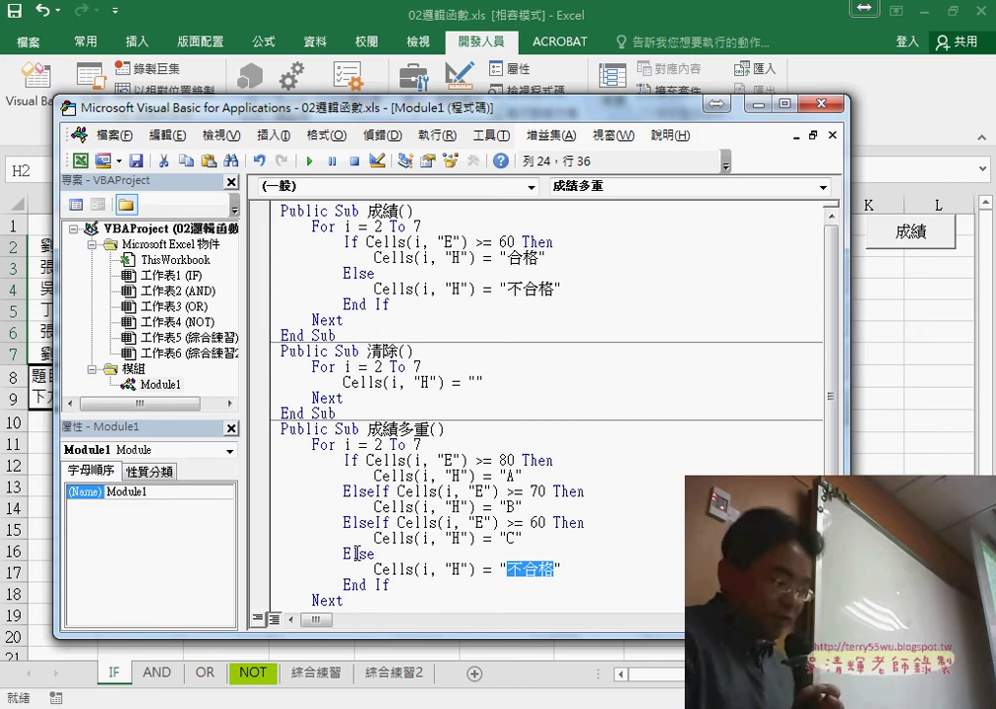
Step: Replace 不合格 in the Else line with "D"
text(D)
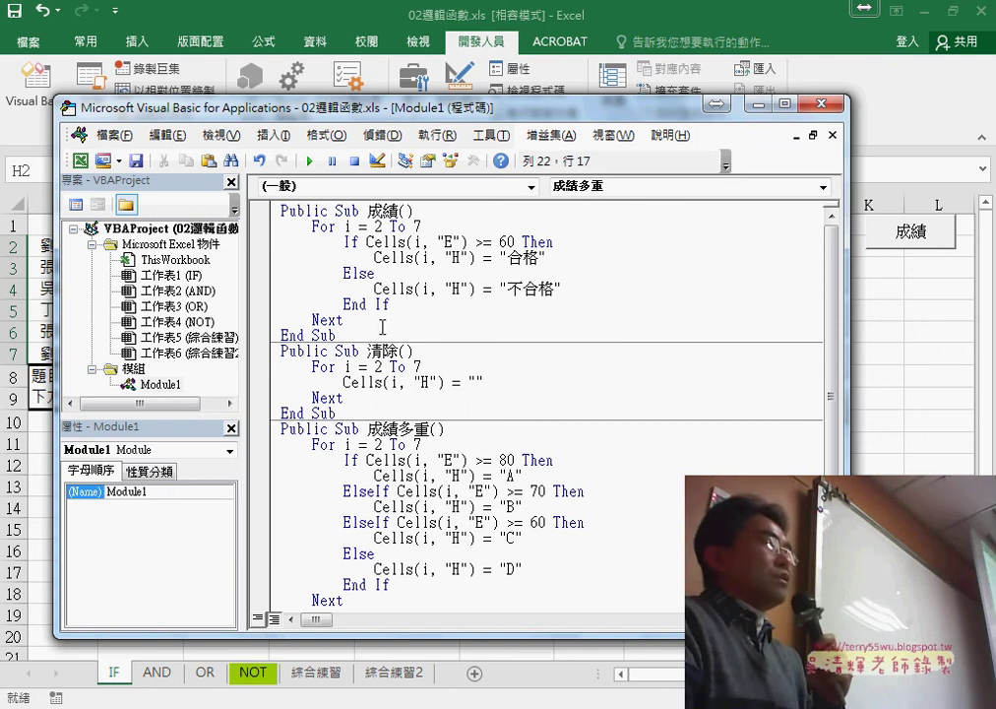
drag(581, 289, 252, 281)
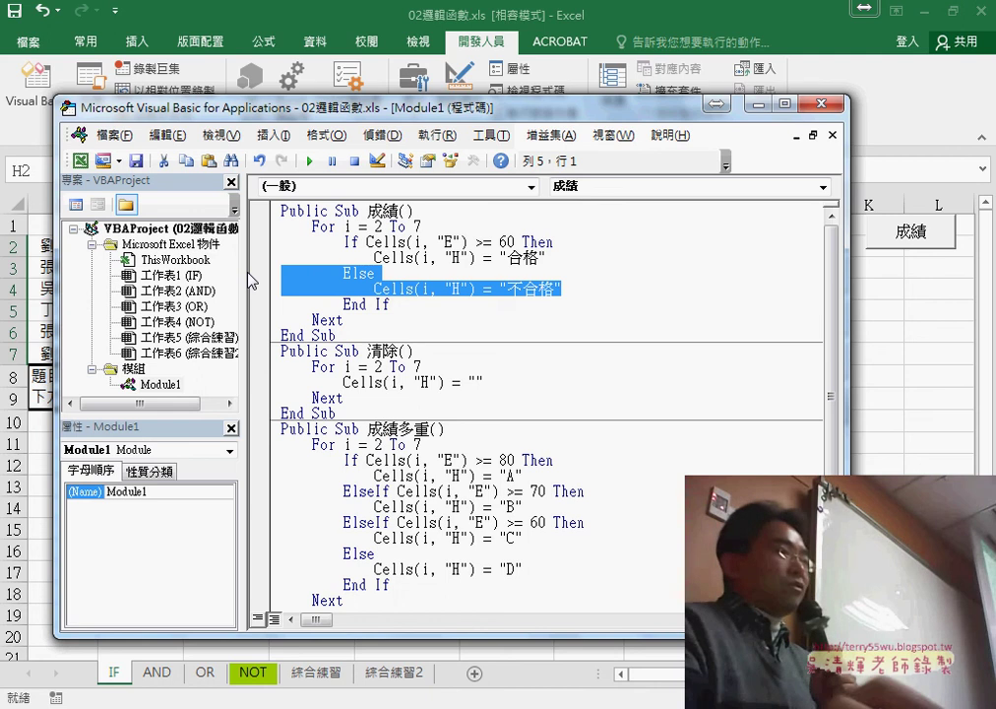
Step: Shift the VBA editor left and narrow the Project/Properties panes so column H and the macro buttons show
click(503, 524)
scroll(507, 519, down, 1)
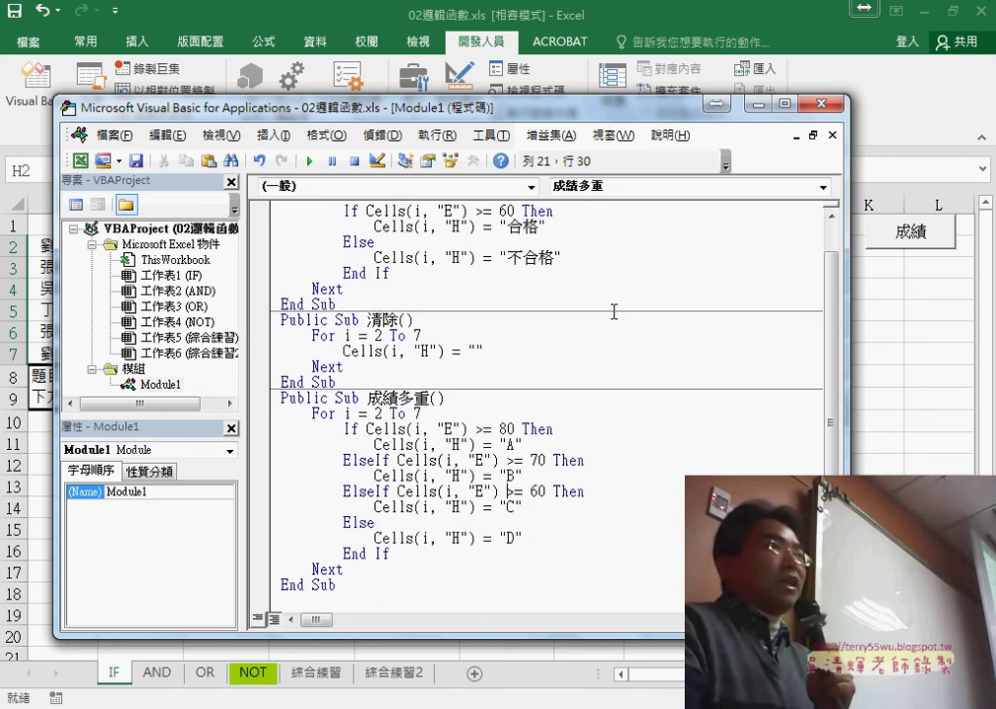
drag(635, 115, 391, 110)
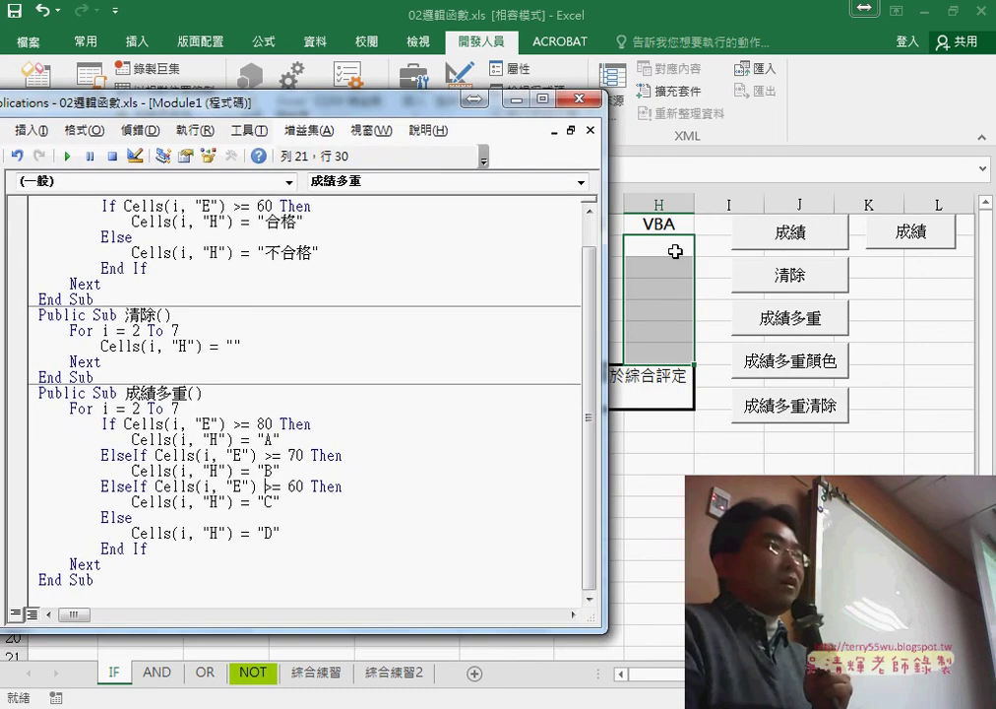
drag(337, 118, 556, 125)
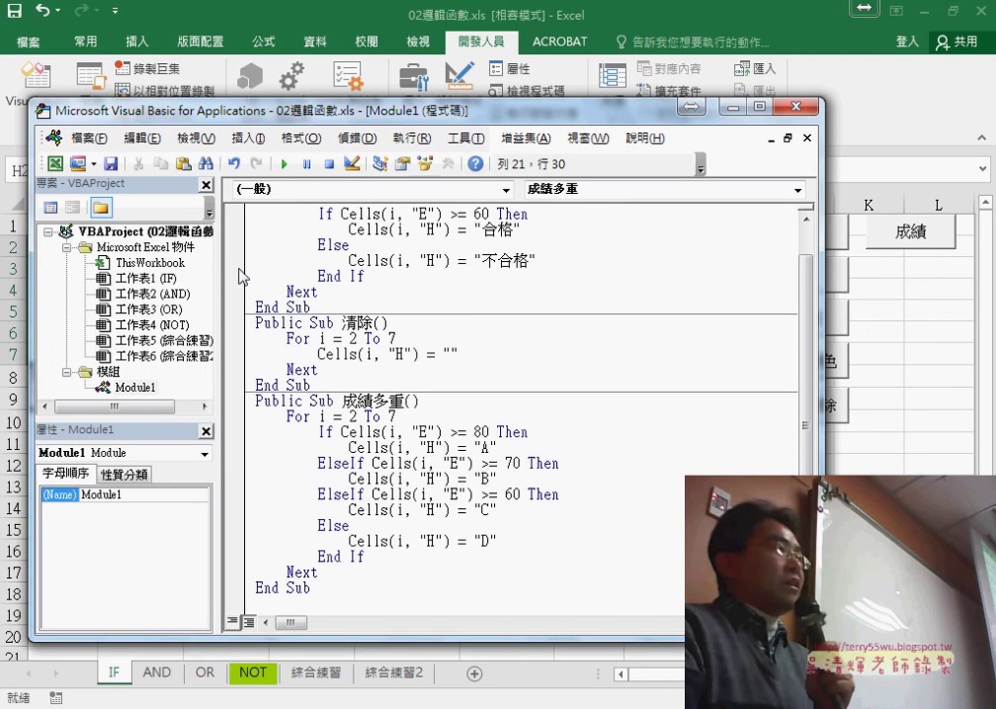
drag(214, 272, 141, 272)
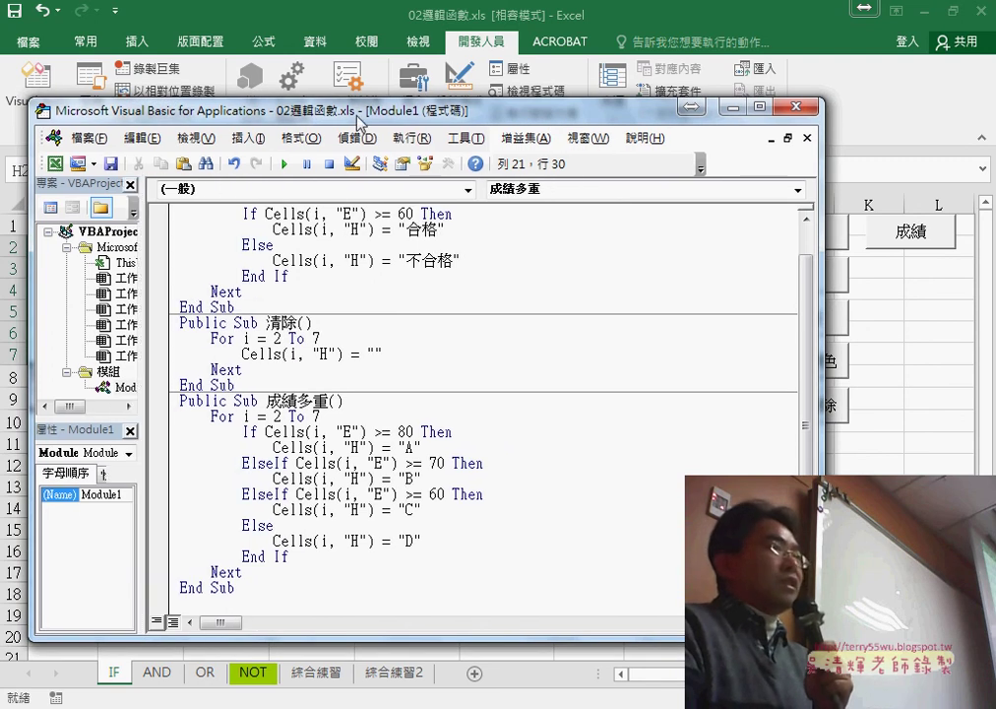
drag(566, 118, 324, 114)
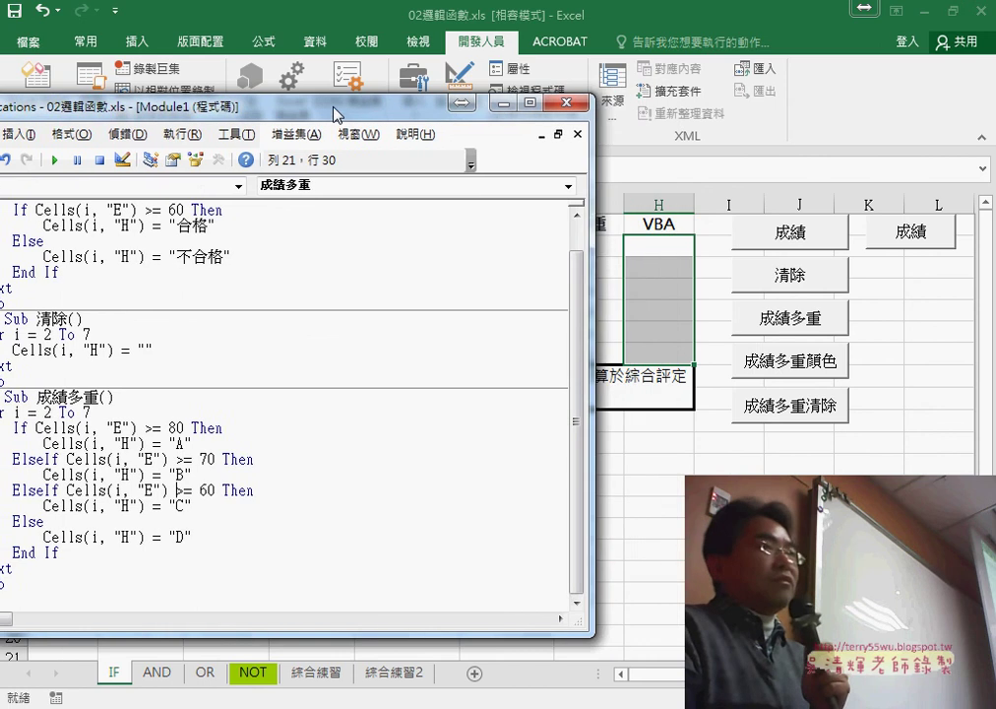
Step: Run 成績多重 and left-align the resulting grades in H2:H7
click(41, 159)
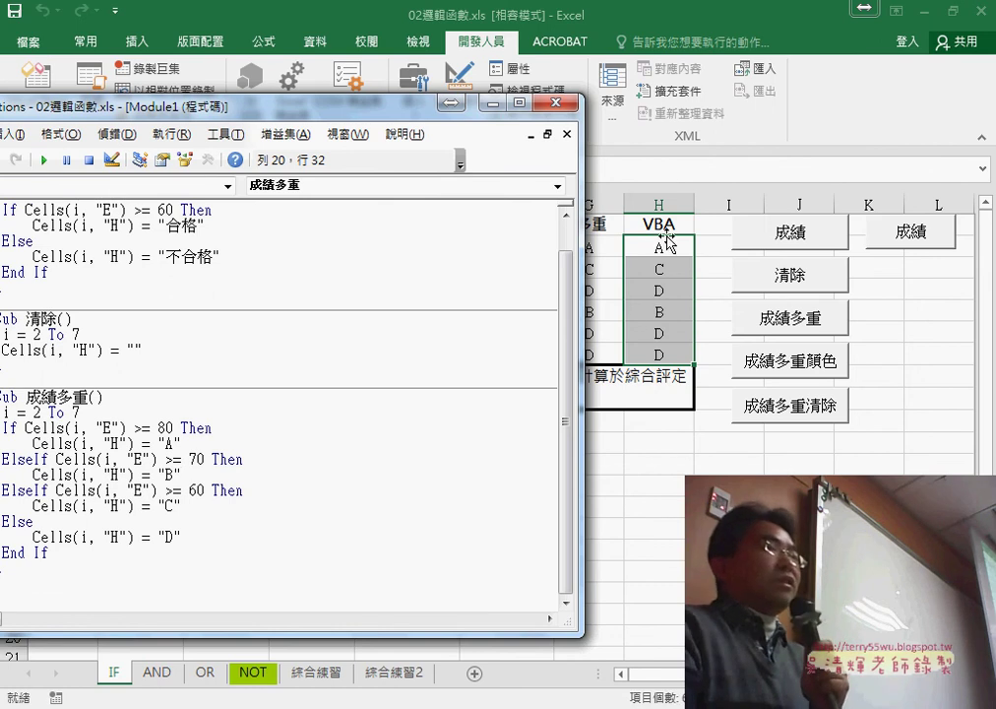
drag(663, 250, 665, 350)
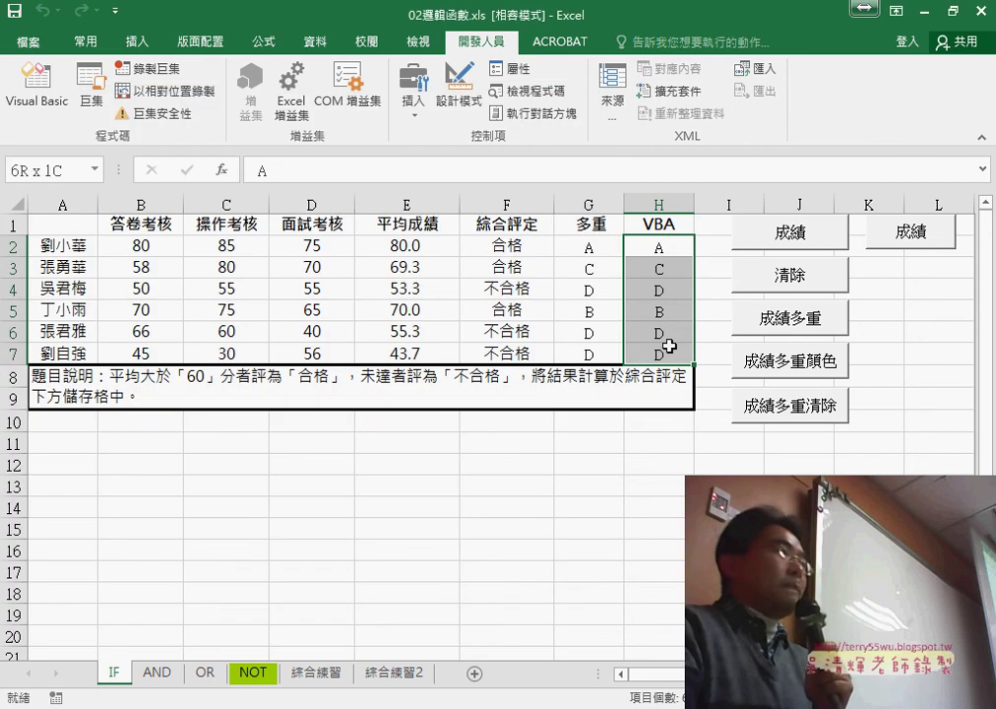
click(70, 44)
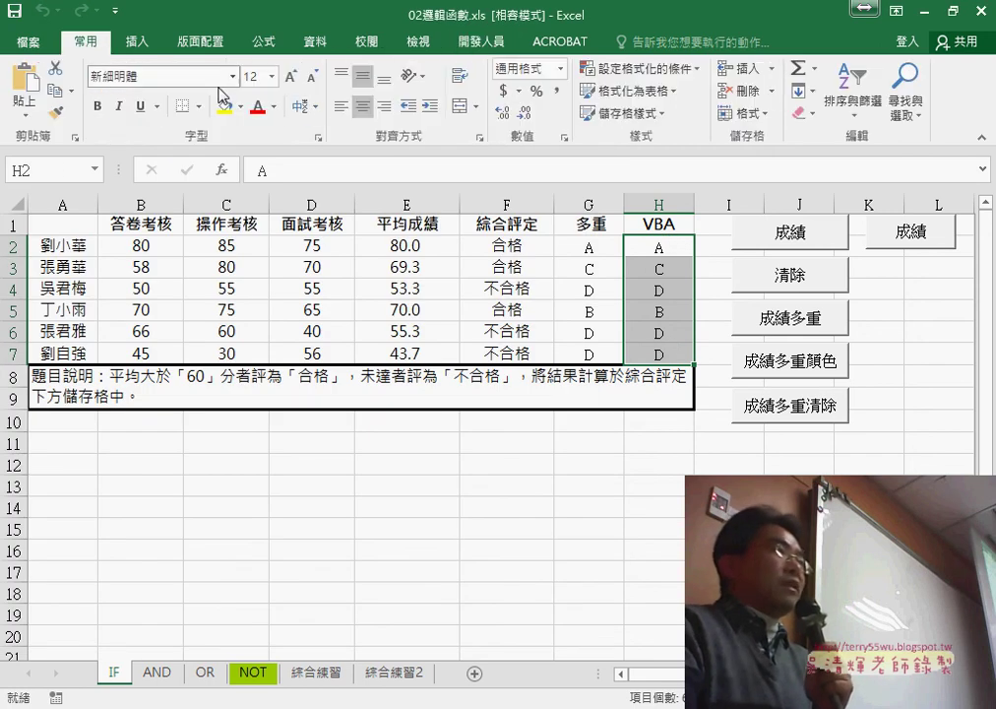
click(342, 110)
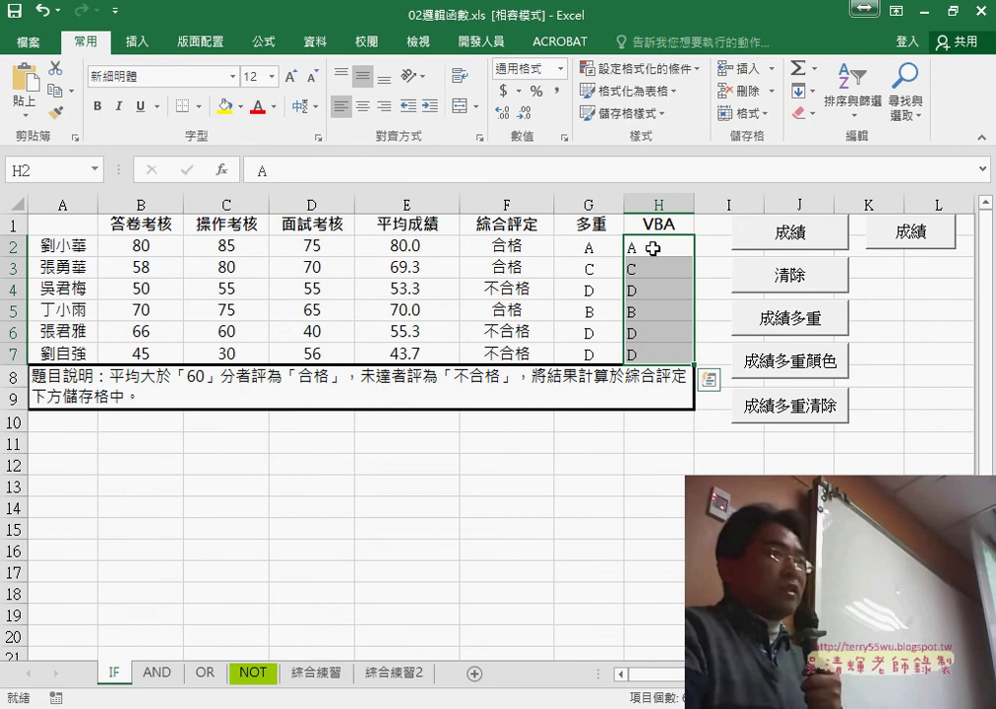
Step: Clear H2:H7, rerun 成績多重, center the grades, then clear them again
drag(654, 249, 653, 356)
key(Delete)
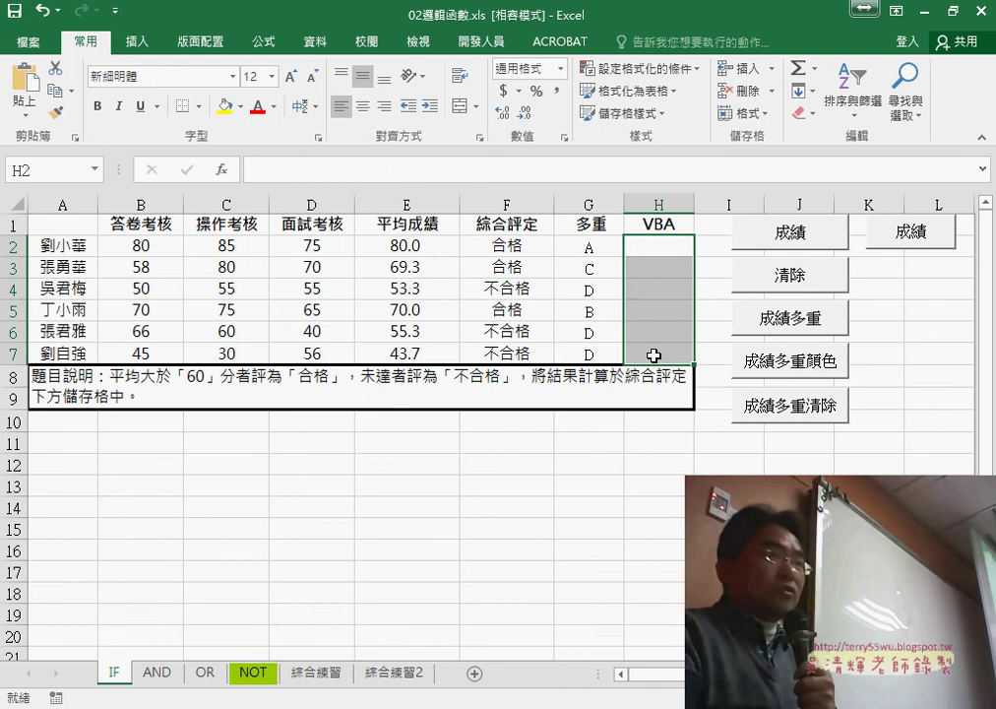
click(805, 330)
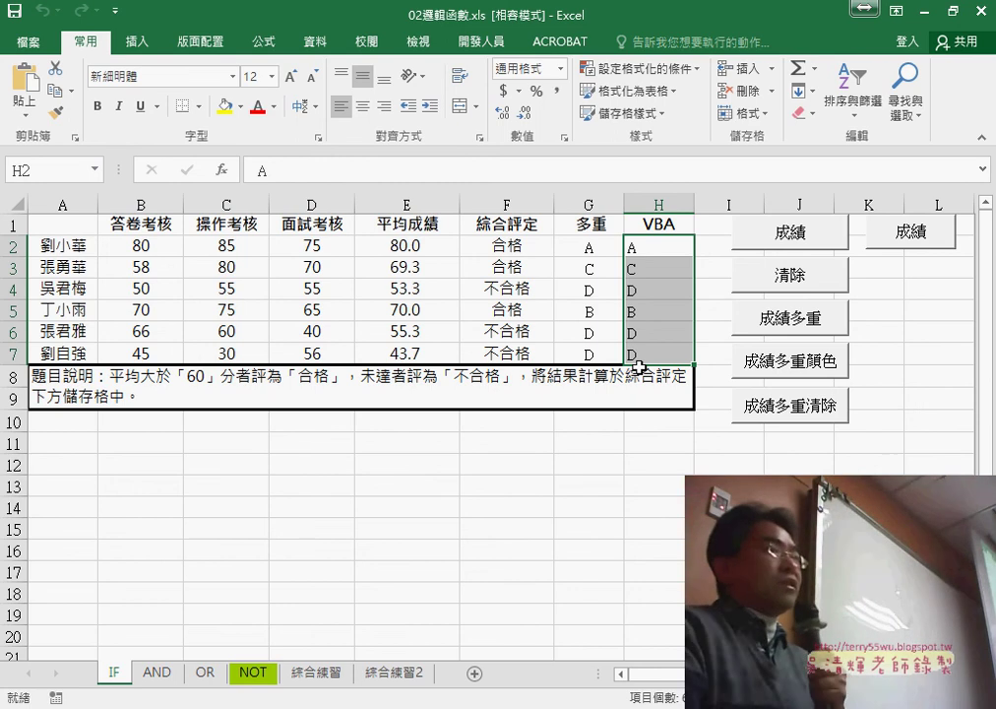
click(363, 106)
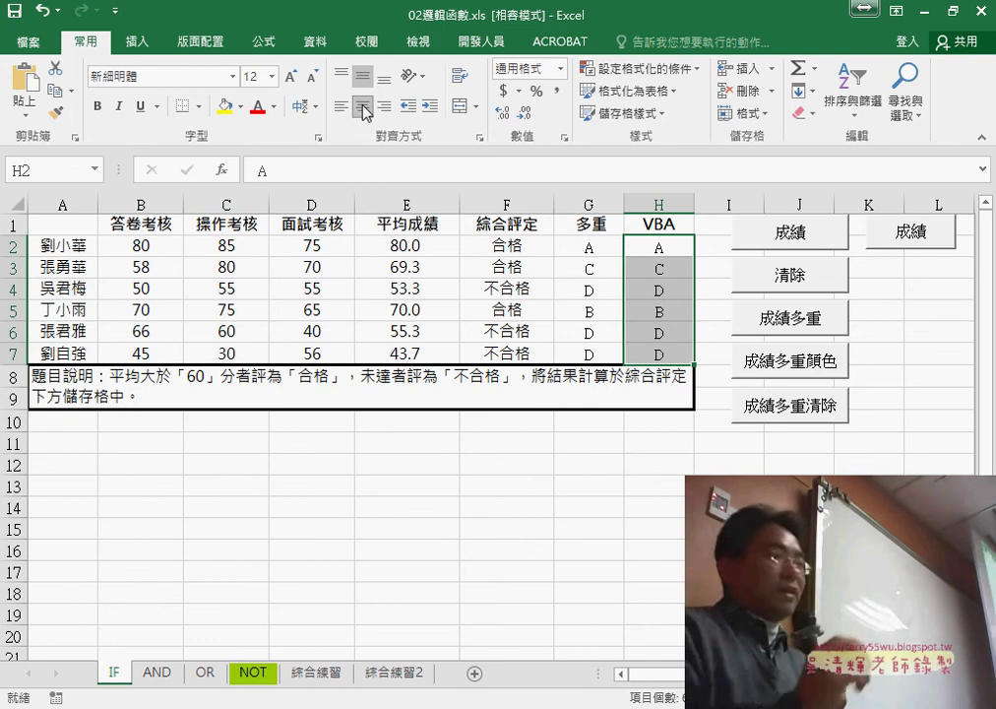
key(Delete)
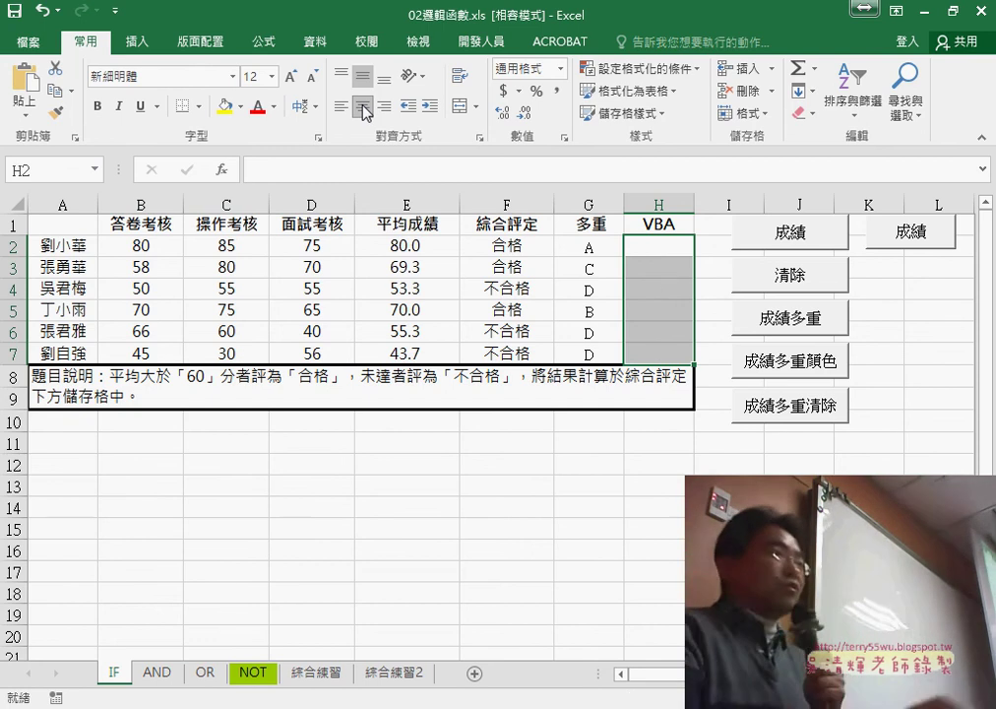
Step: Open 成績多重 from its button's Assign Macro dialog and add a blank line after Next
right_click(805, 336)
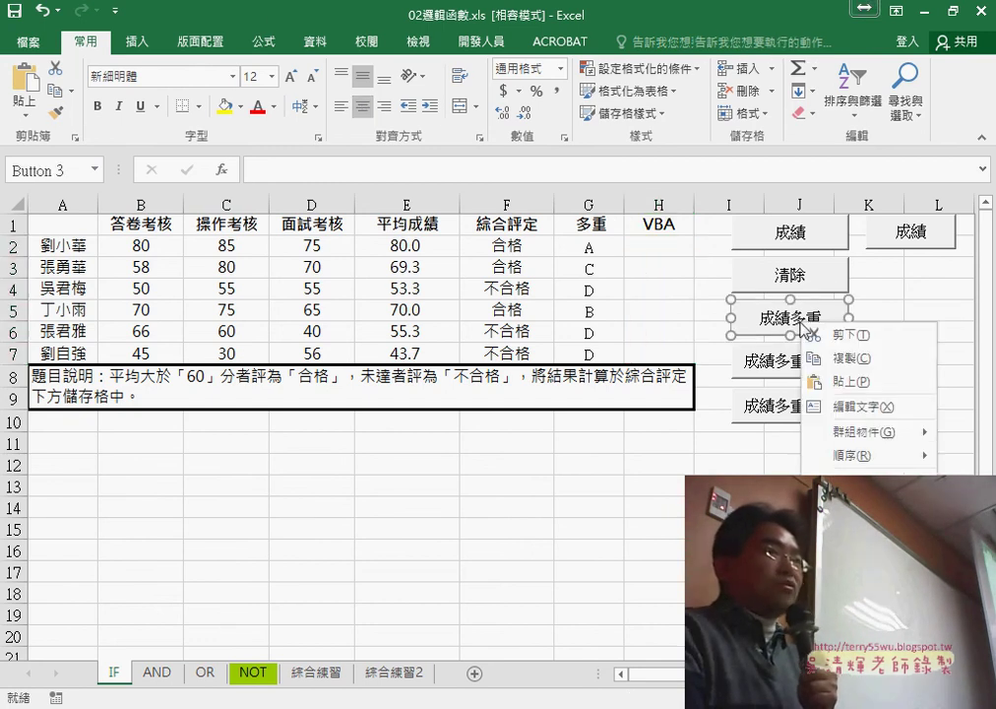
click(773, 478)
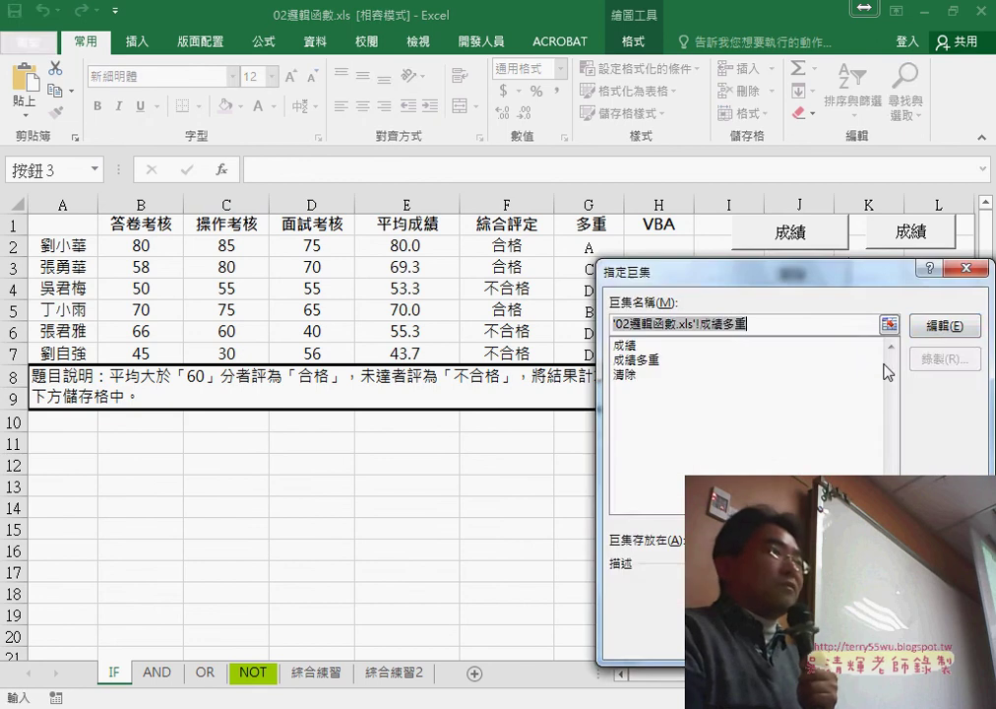
click(944, 326)
drag(335, 109, 561, 93)
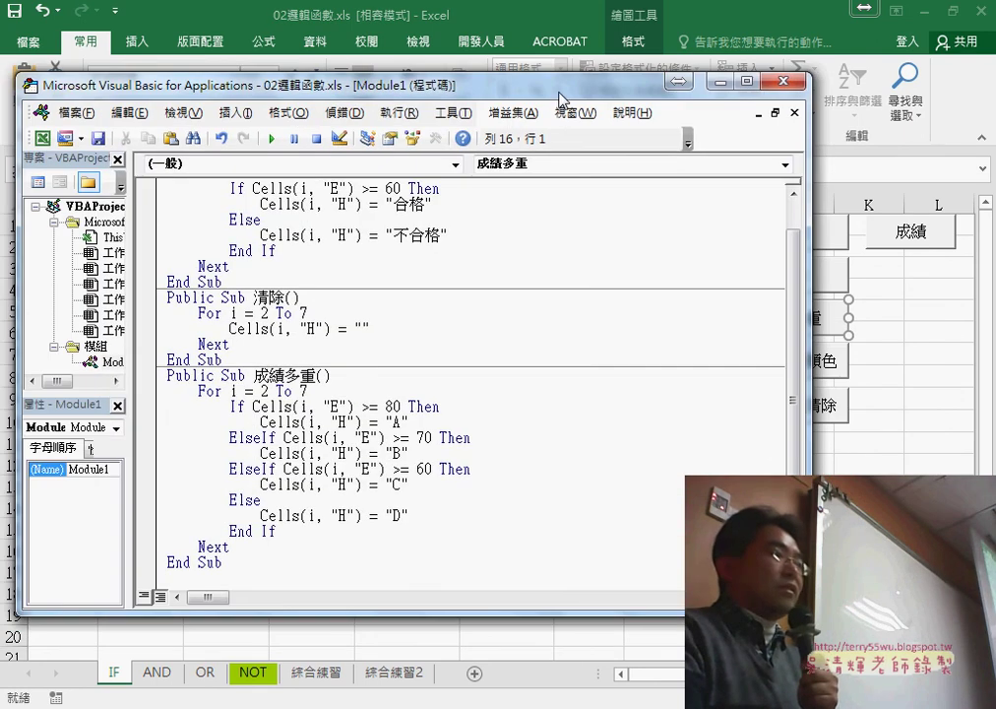
drag(245, 553, 149, 389)
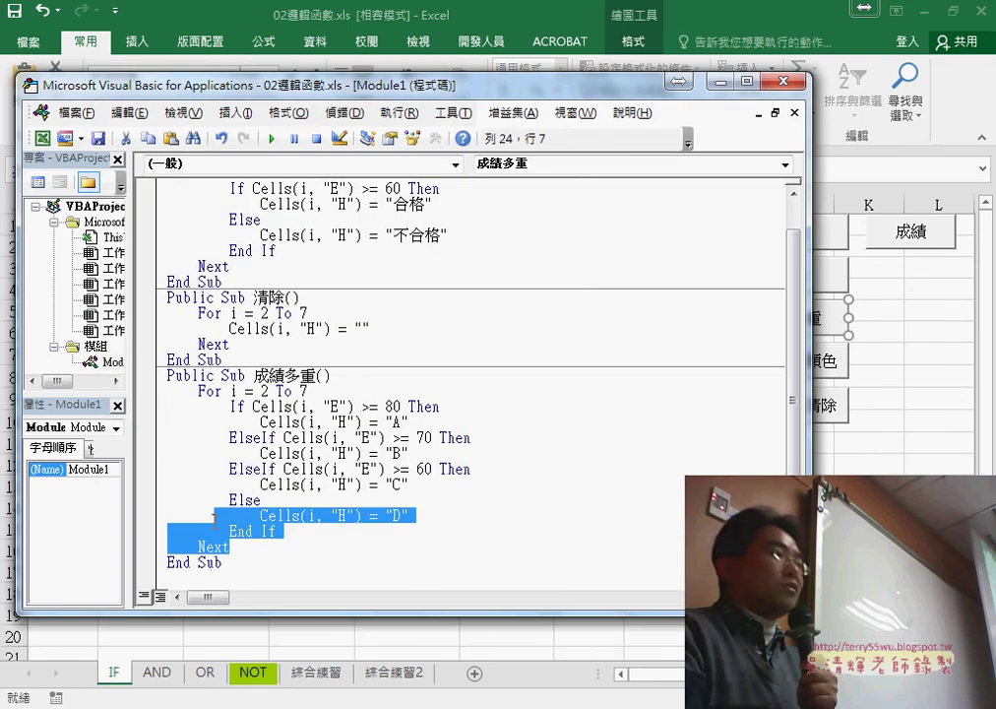
click(251, 554)
key(Return)
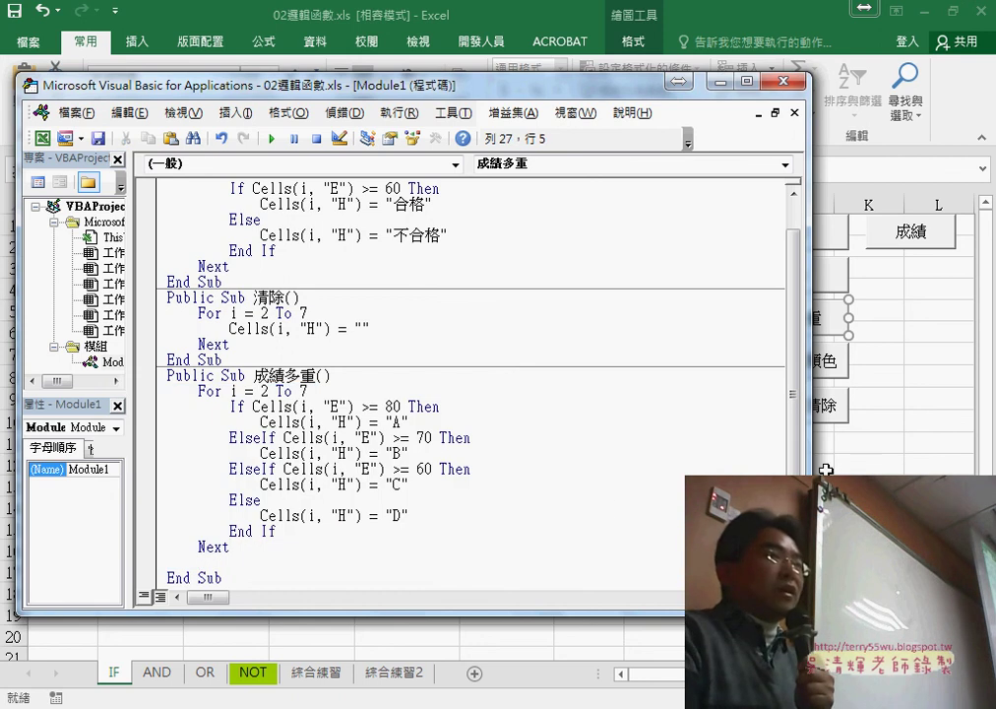
Step: Narrow the editor window and briefly mark column H with a red annotation
drag(813, 469, 593, 455)
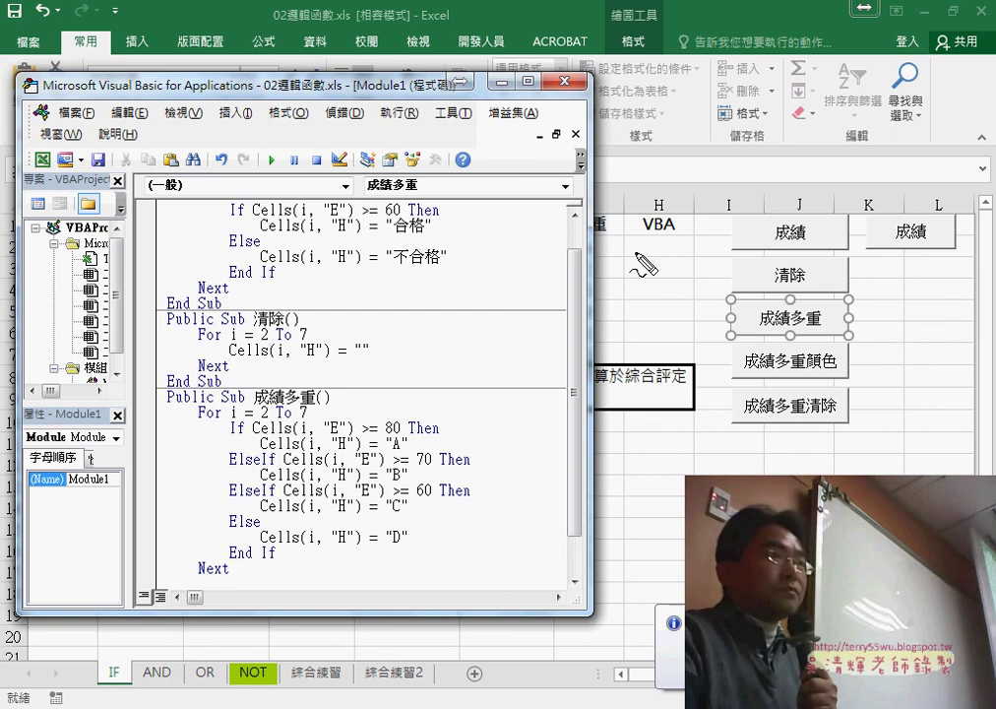
drag(624, 236, 620, 339)
drag(620, 238, 622, 346)
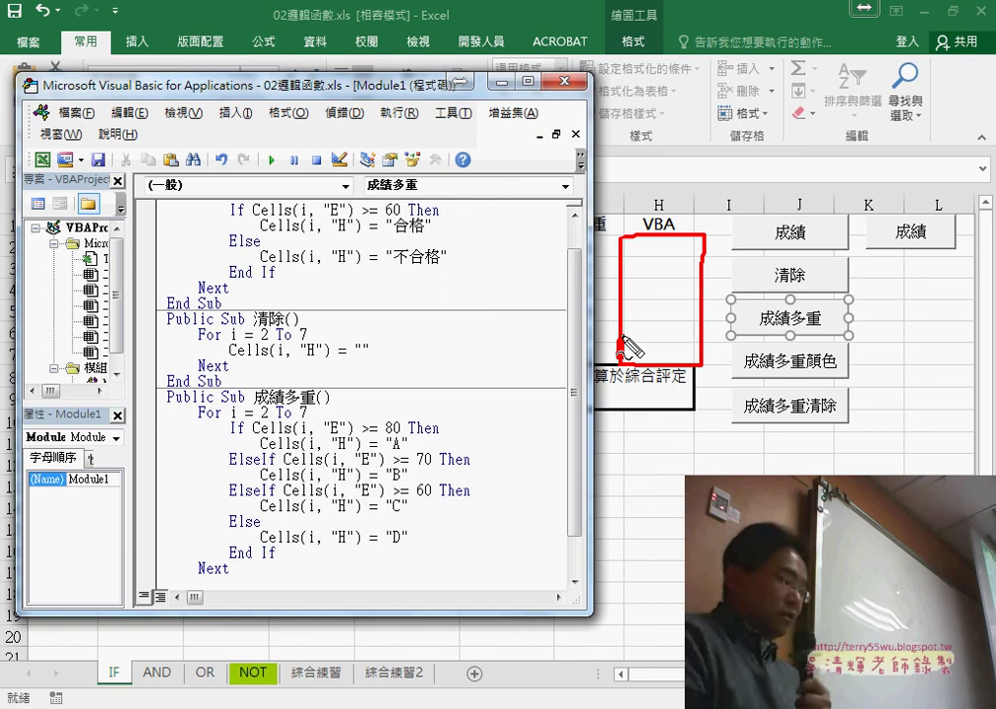
key(Escape)
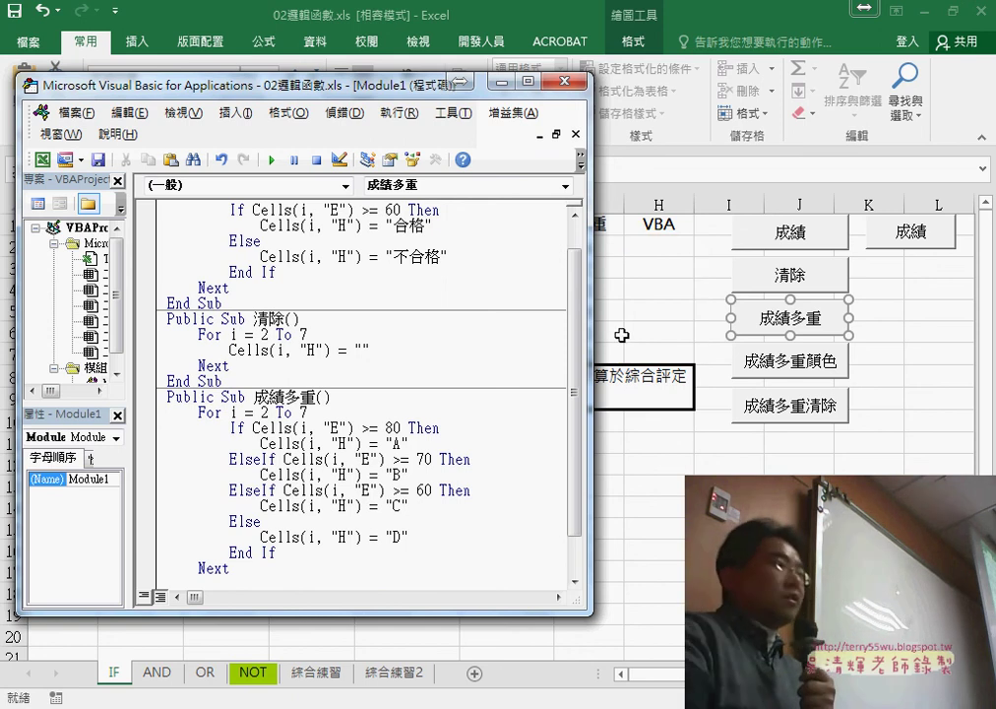
scroll(314, 515, down, 1)
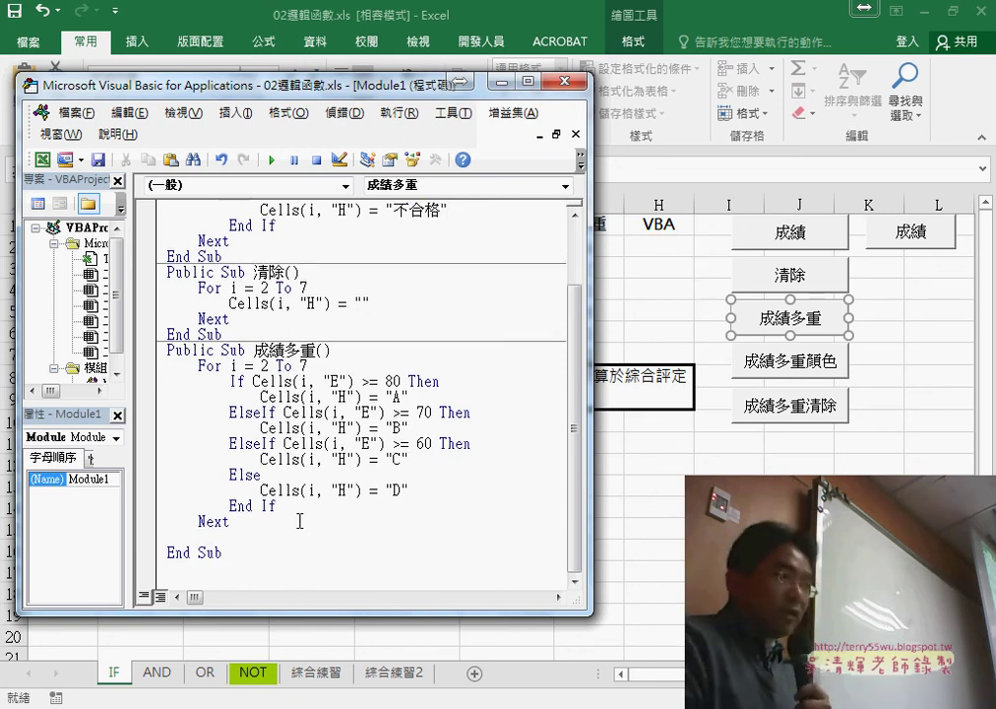
Step: After Next, write Range("H2:H7").HorizontalAlignment = xlCenter using IntelliSense
text(range("H2:H7)
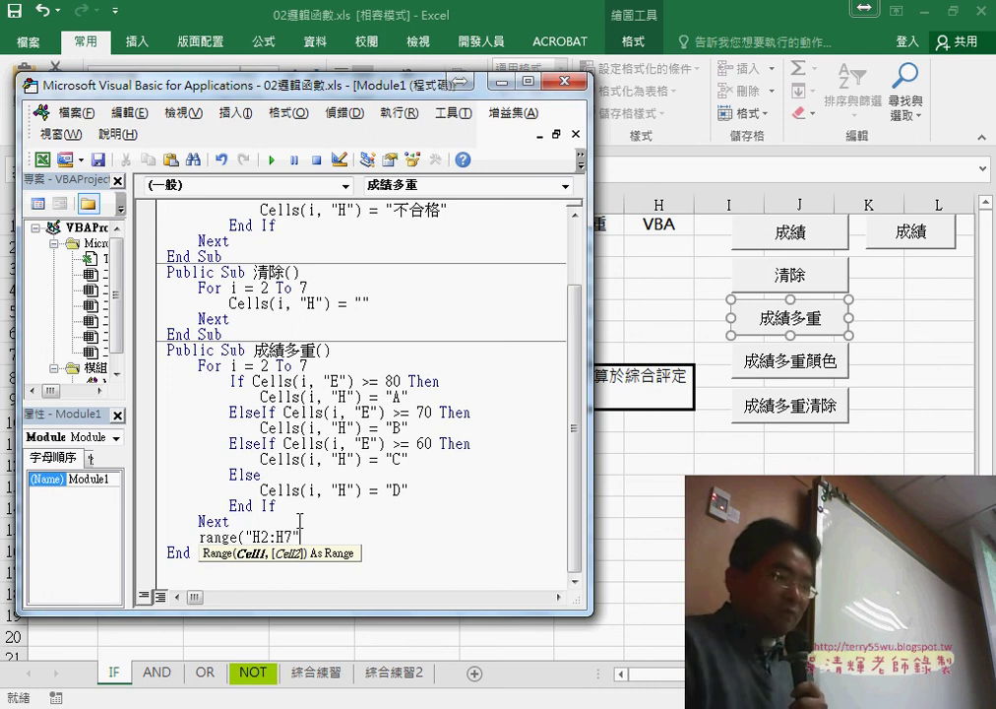
text())
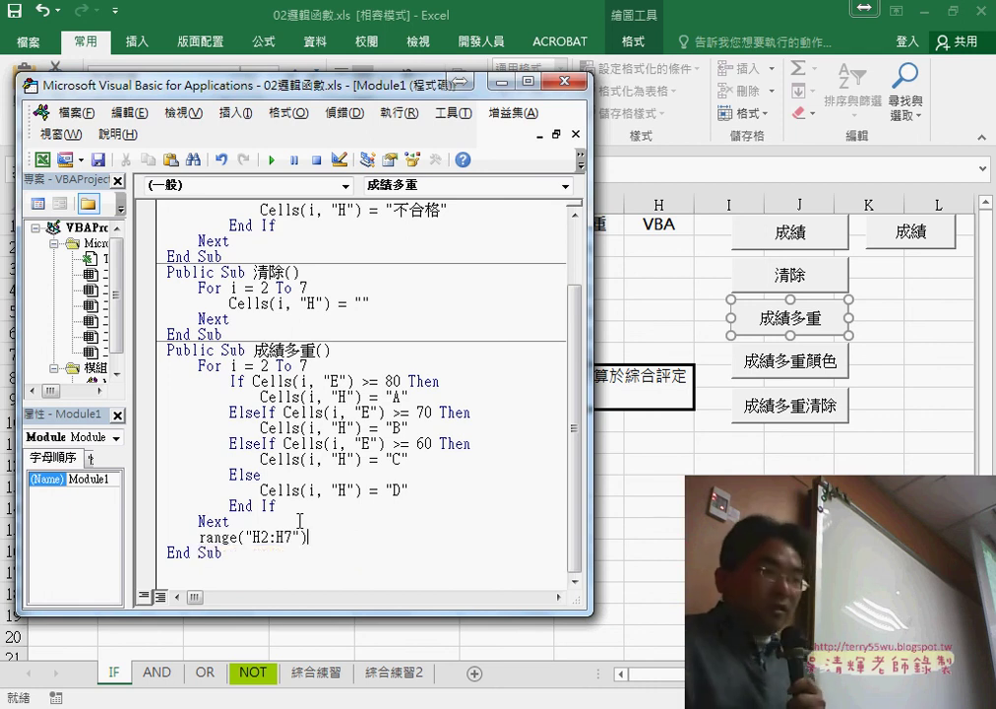
text(.)
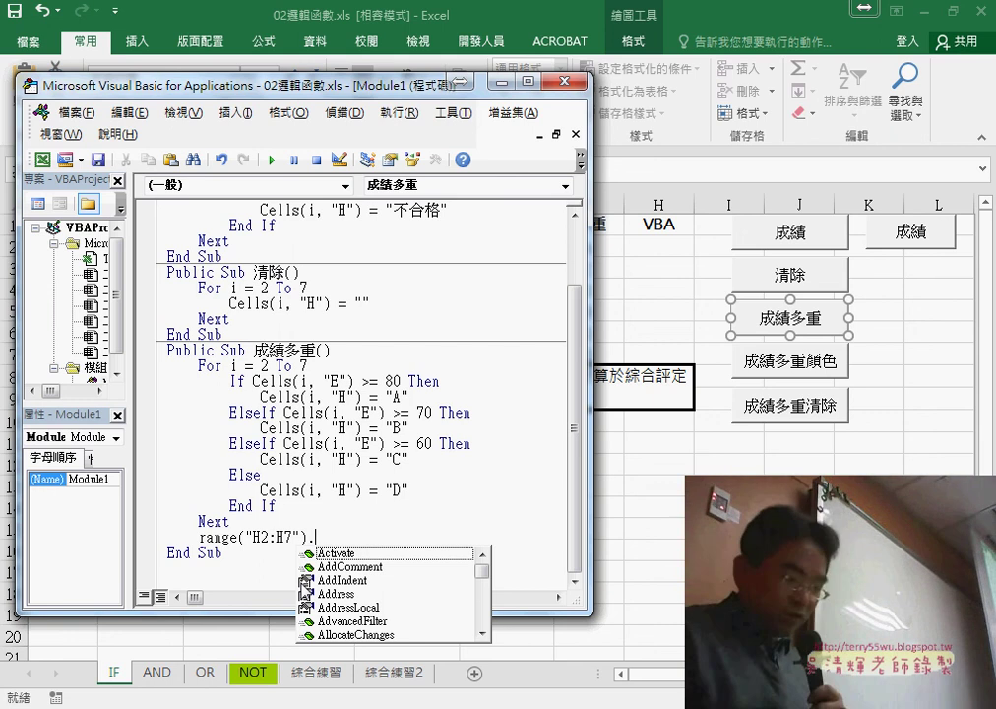
text(H)
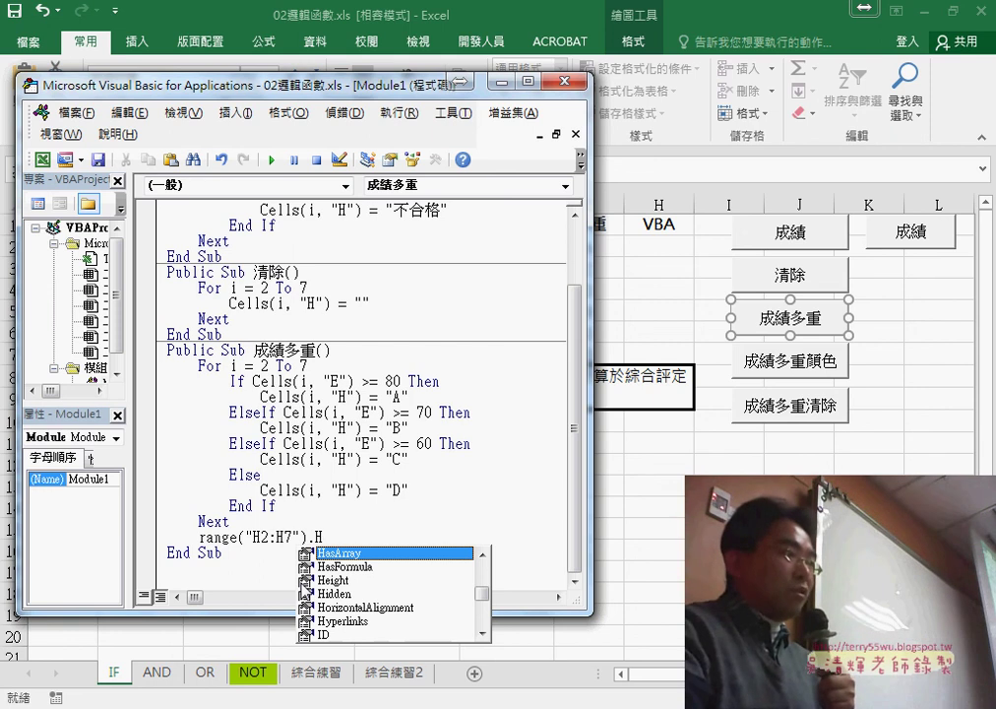
click(340, 608)
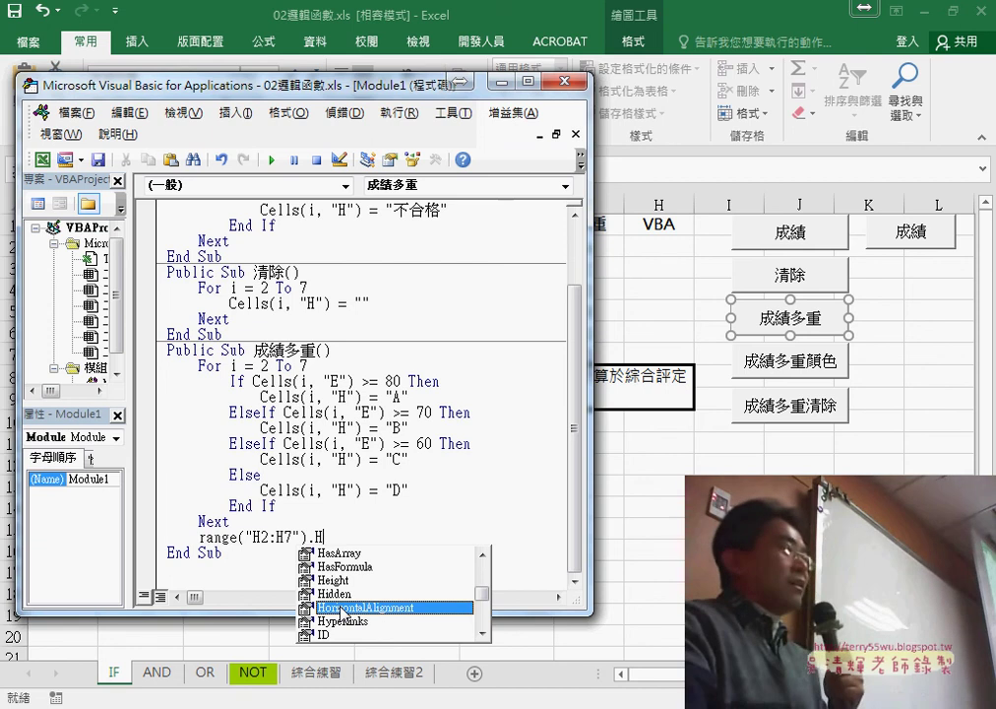
double_click(341, 607)
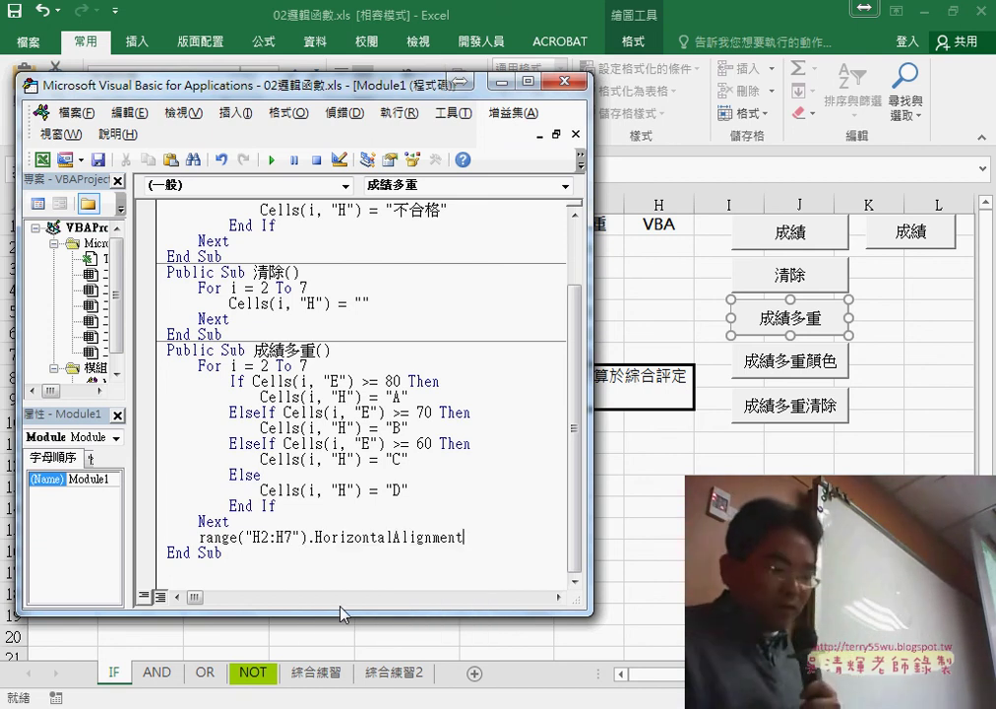
text(=)
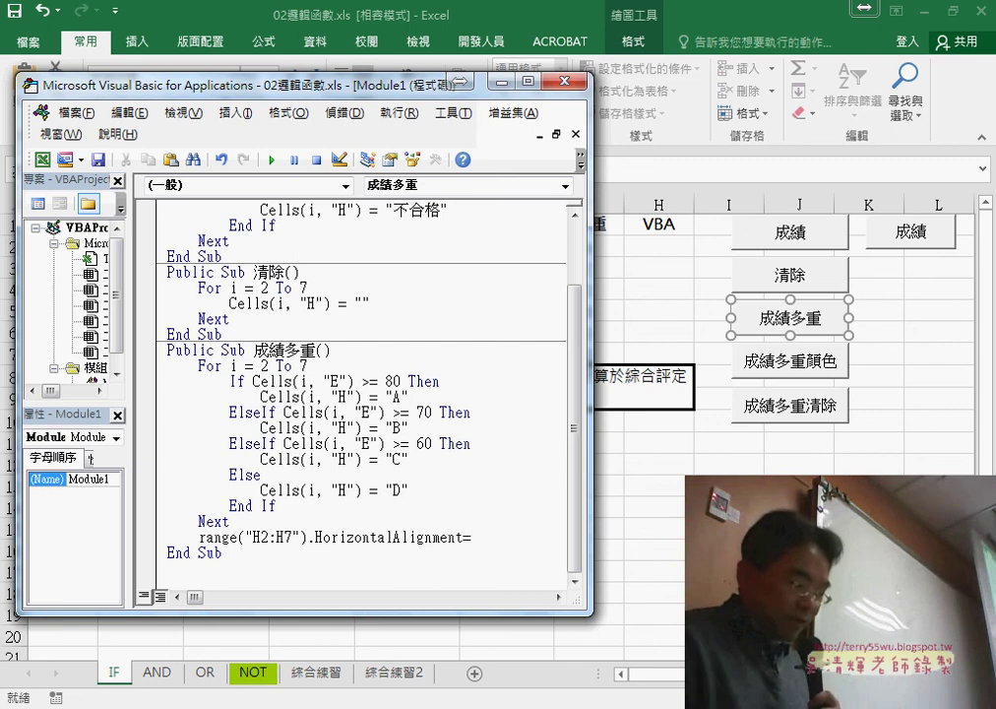
text(xlc)
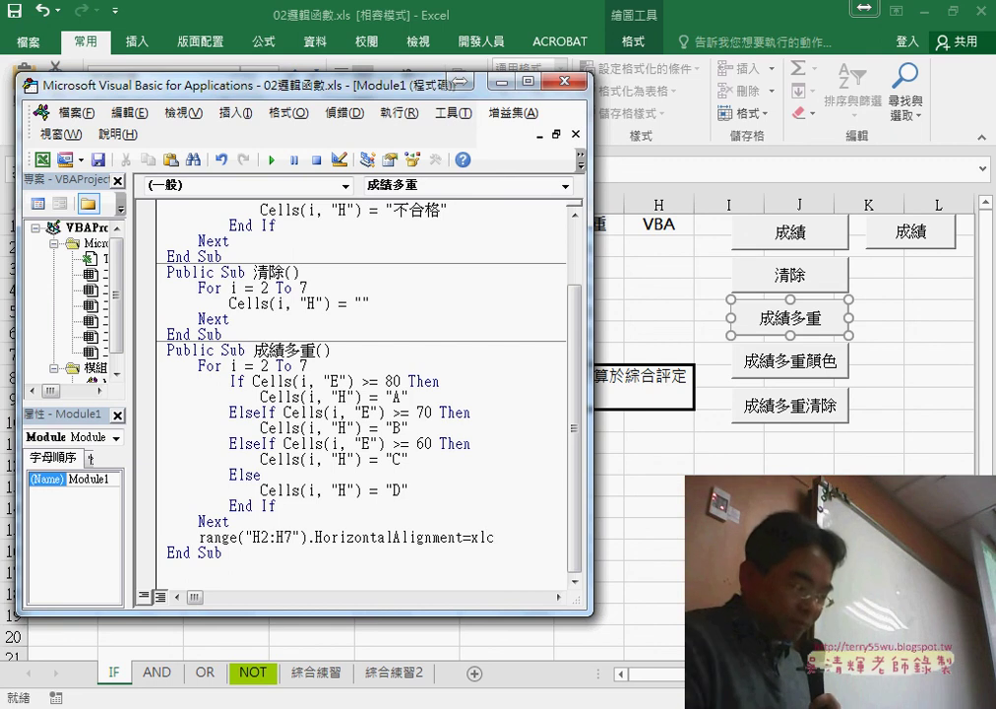
text(en)
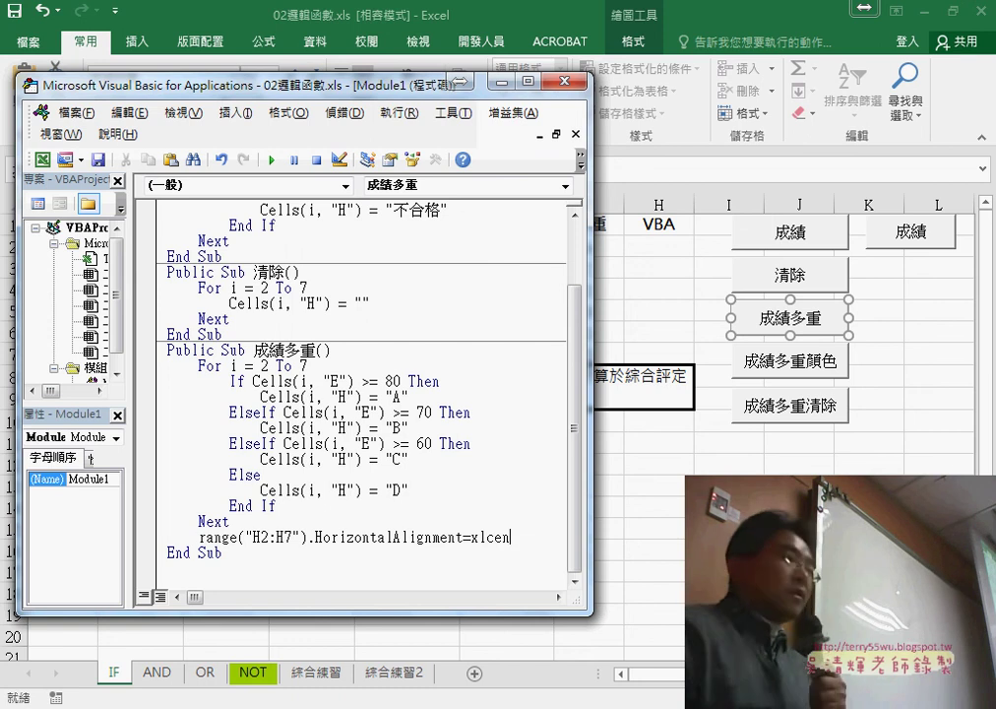
text(ter)
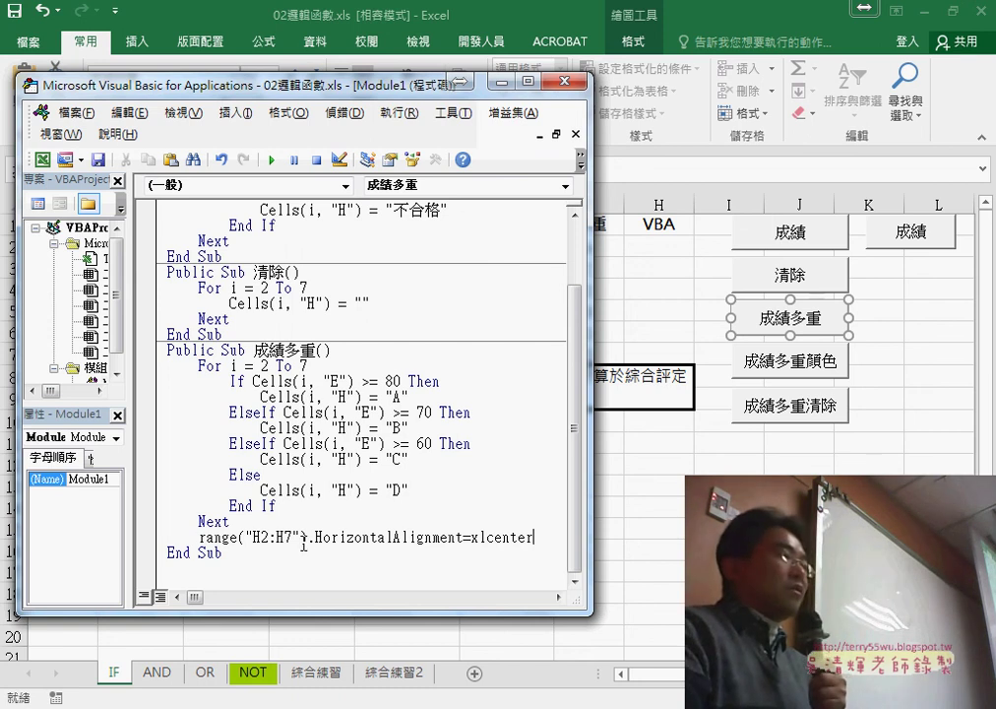
Step: Highlight HorizontalAlignment and xlCenter, then commit the line so it auto-formats
drag(310, 538, 461, 537)
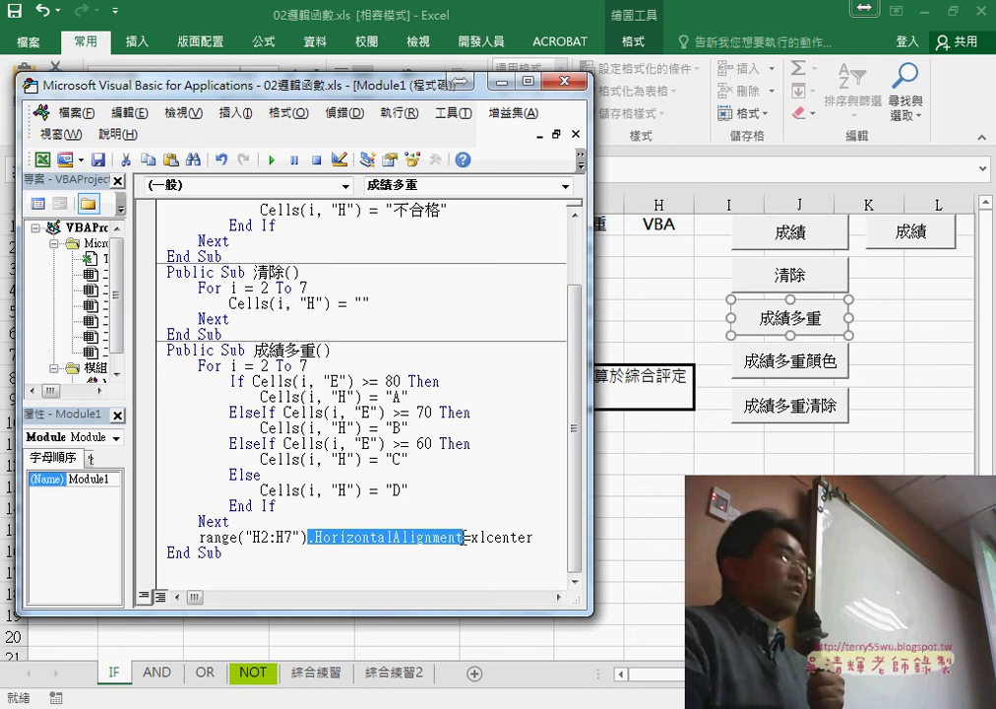
drag(471, 537, 532, 537)
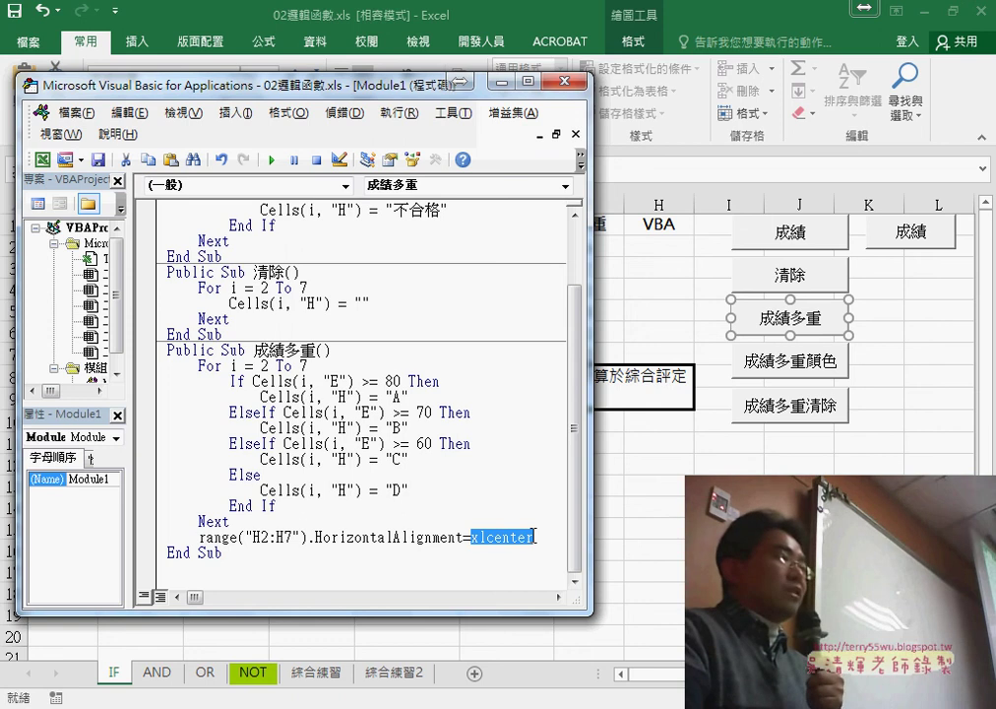
click(519, 473)
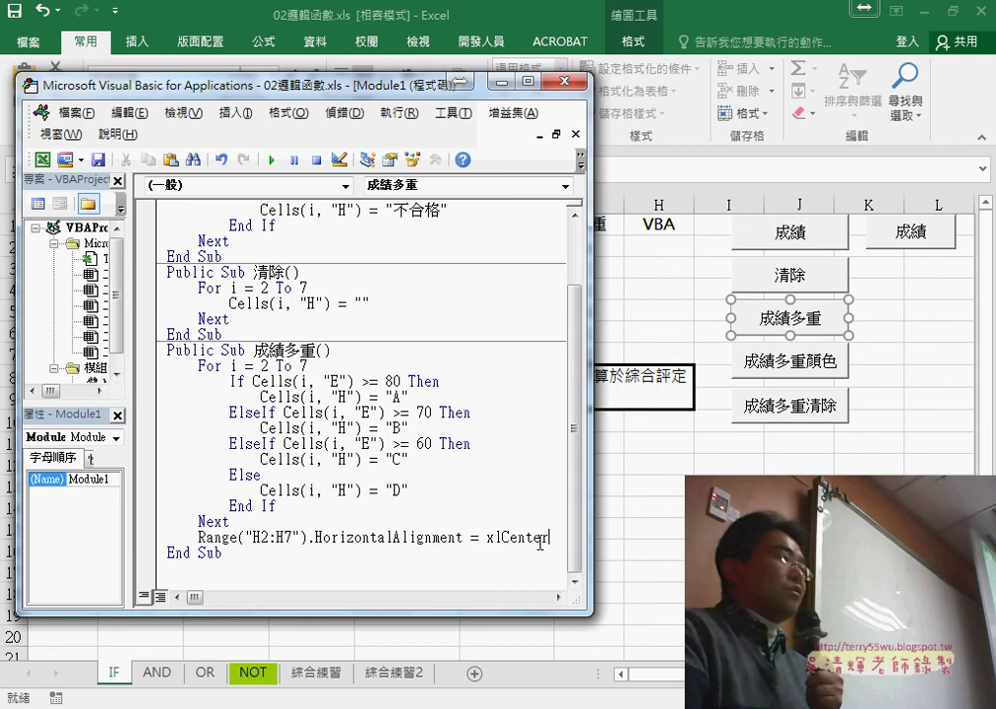
drag(548, 537, 213, 536)
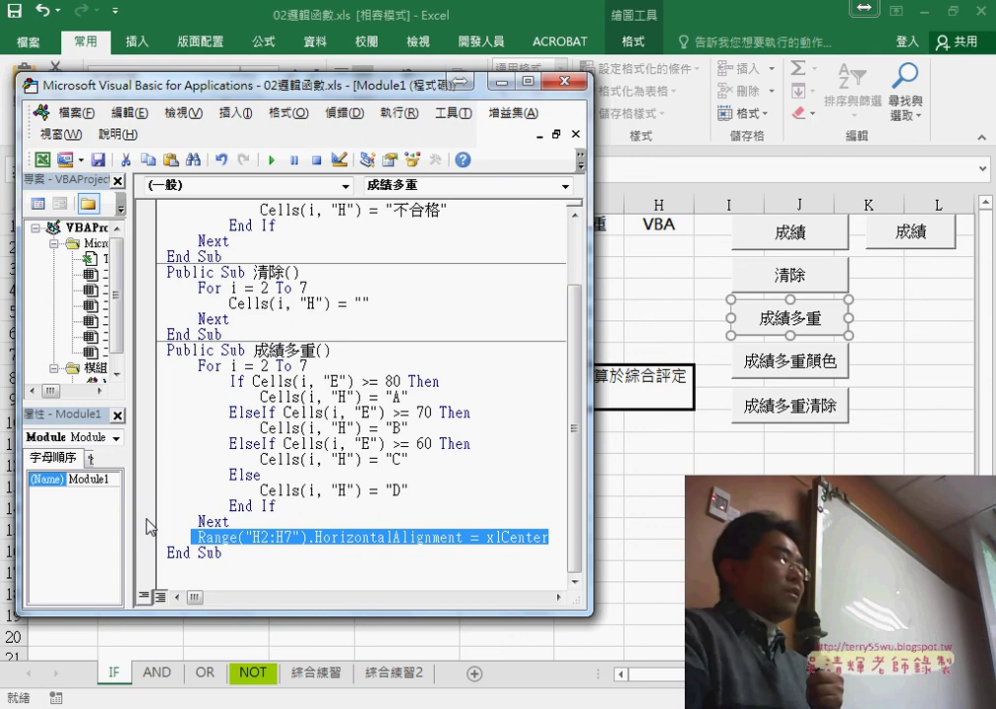
Step: Breakpoint the alignment line, run 成績多重 and reset, then left-align grades A, C, D, B, D, D in H2:H7
click(145, 539)
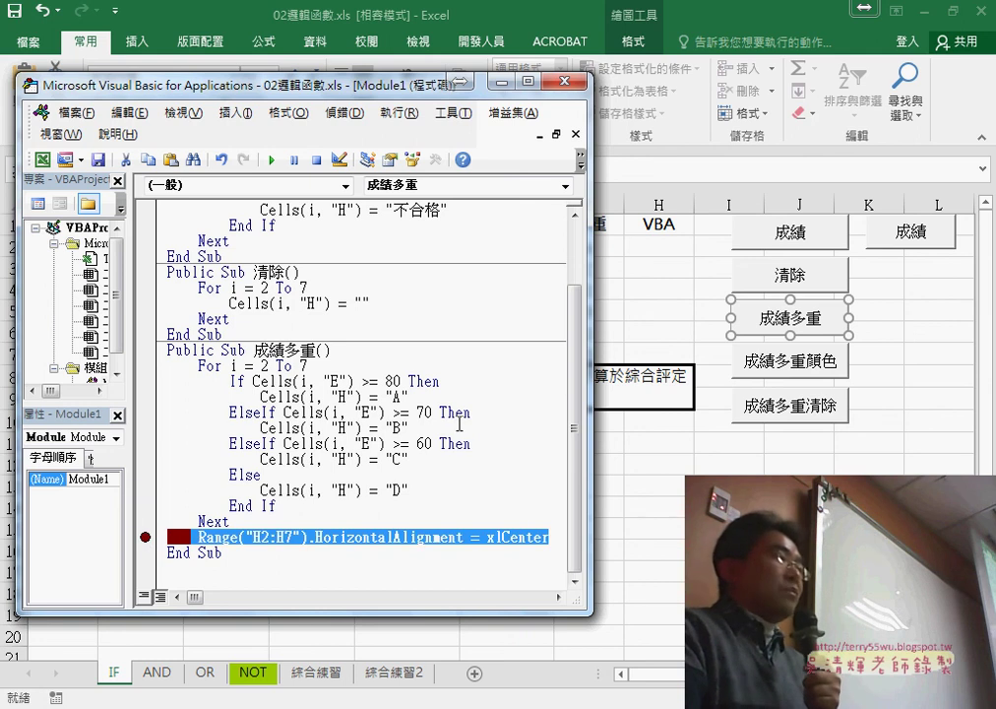
click(371, 414)
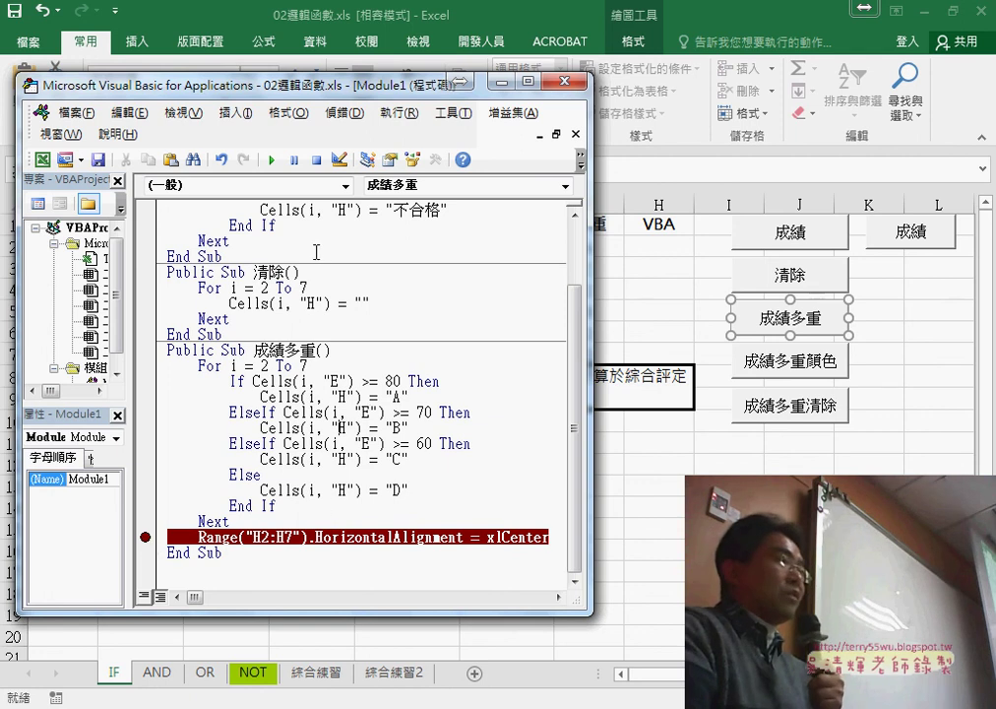
click(271, 161)
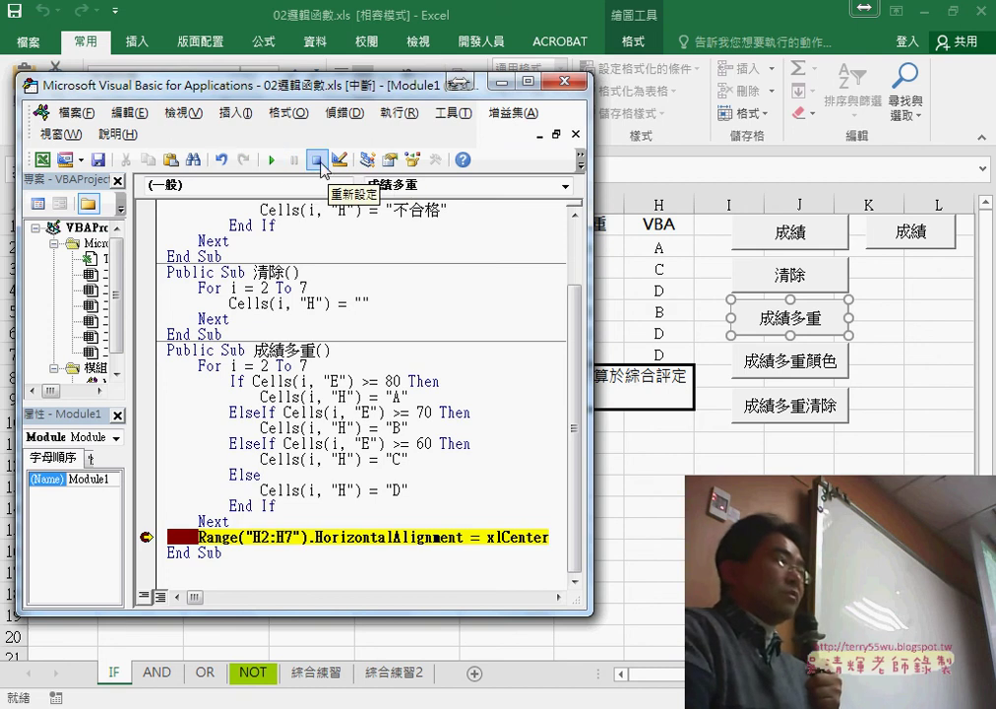
click(317, 161)
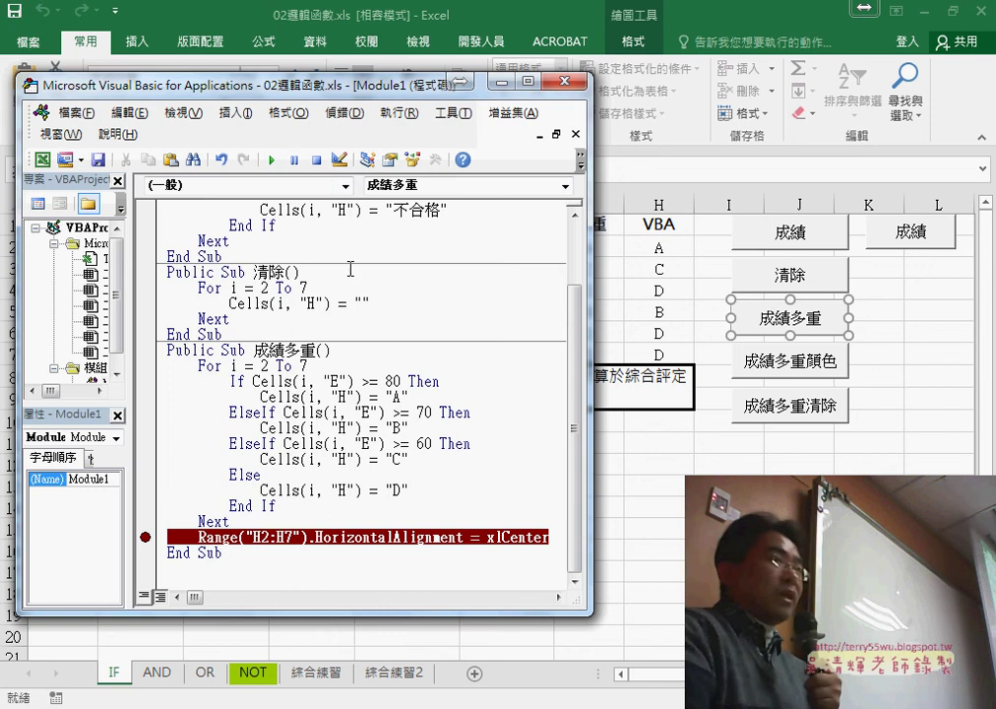
drag(659, 247, 658, 352)
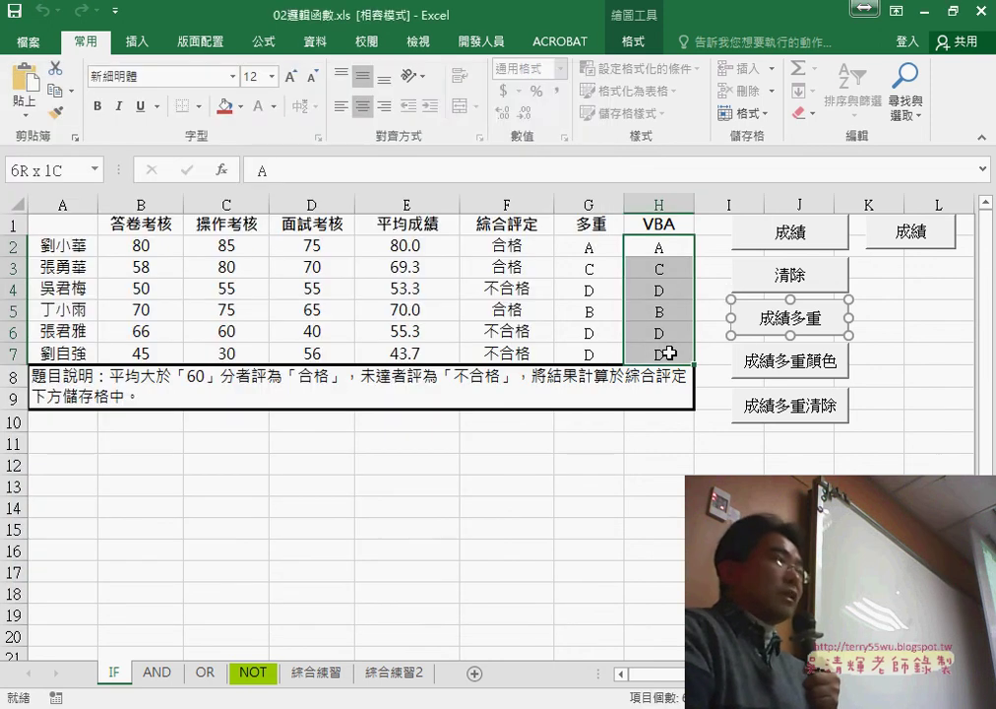
click(348, 111)
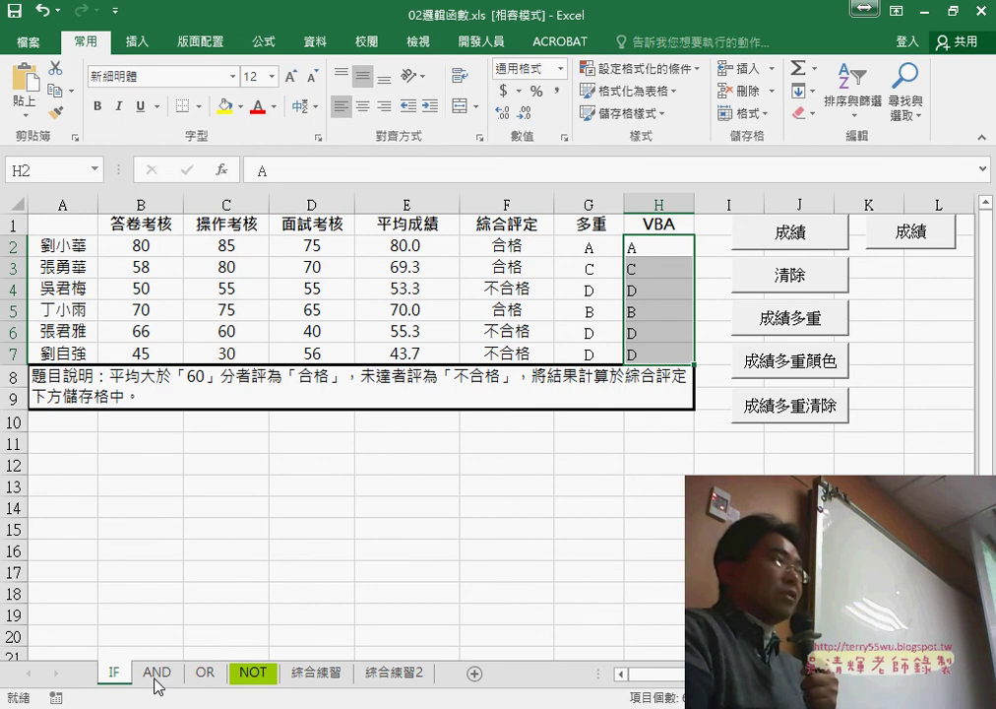
Step: Open the Visual Basic editor and run 清除 to empty the grade column
click(470, 42)
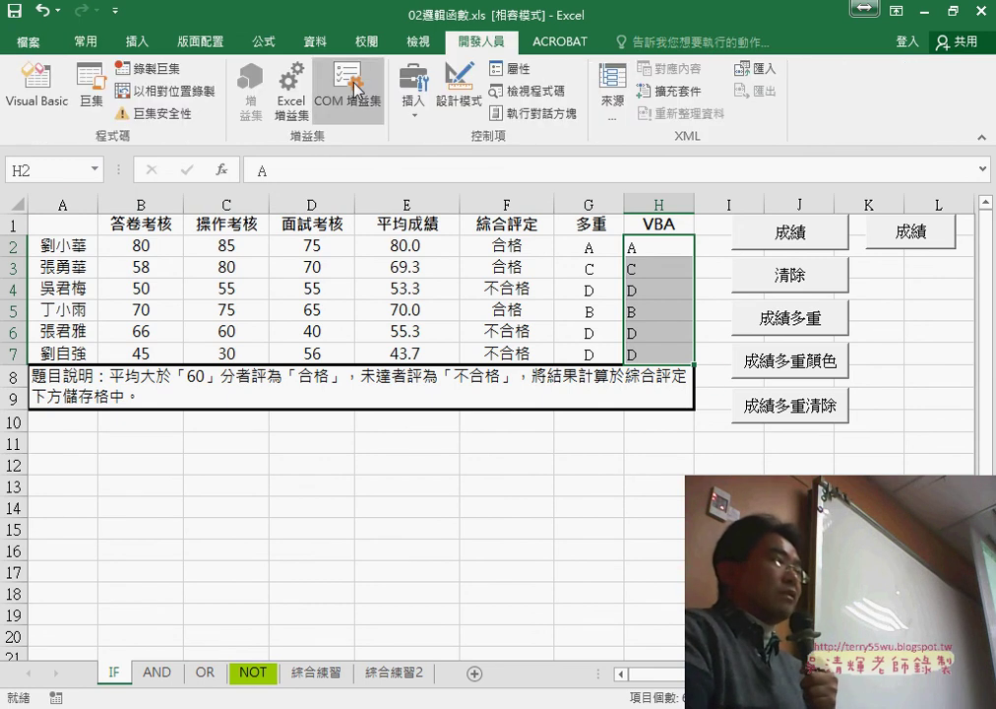
click(62, 101)
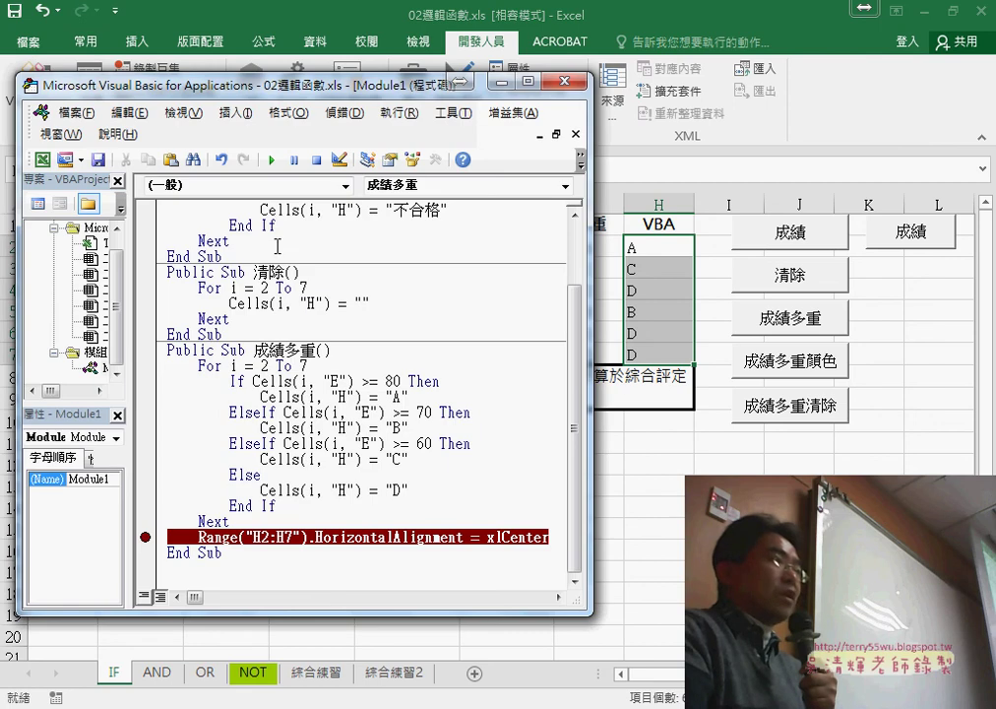
click(272, 159)
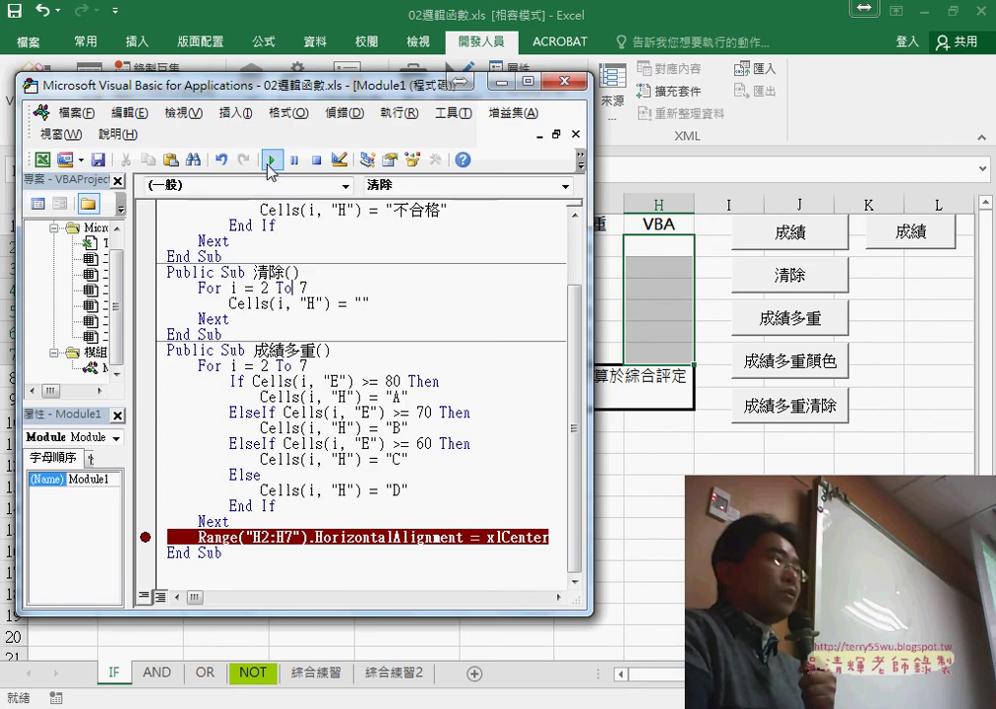
Step: Step 成績多重 past its breakpoint to centre grades A, C, D, B, D, D, then clear the breakpoint
click(219, 476)
click(272, 159)
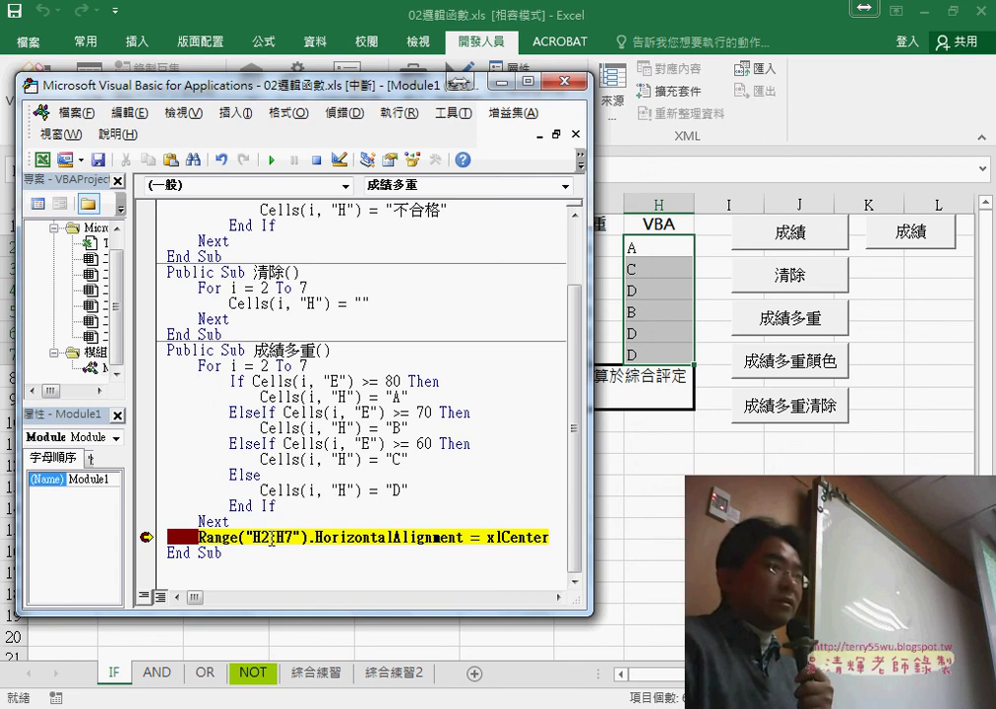
key(F8)
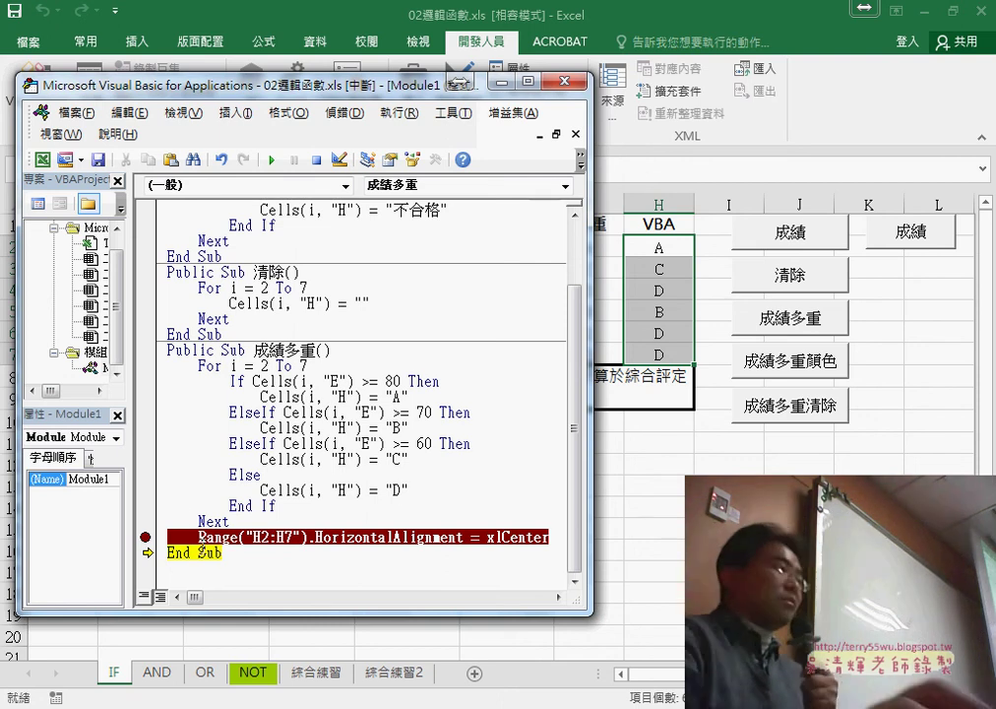
key(F8)
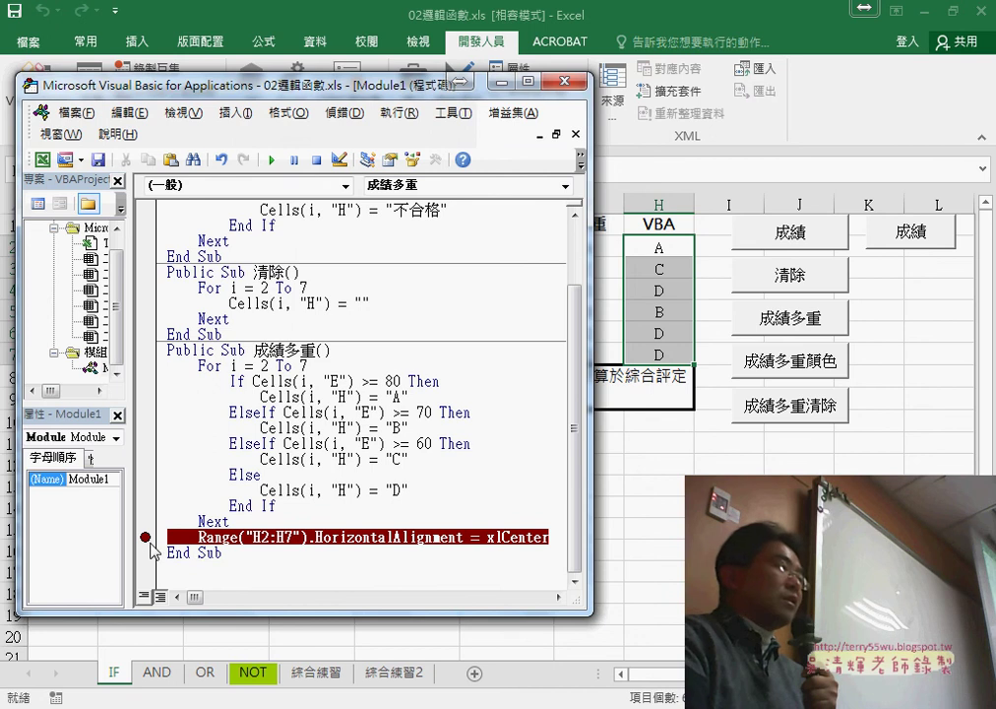
click(148, 538)
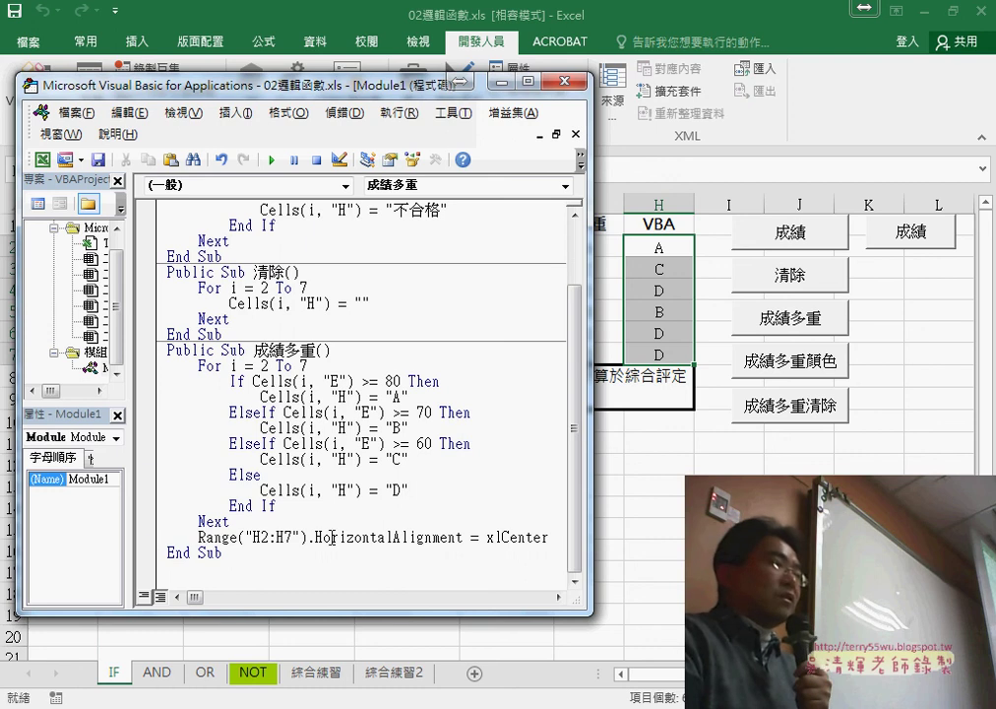
Step: Enlarge the VBA code window wider and taller, scrolled to the top of the module
drag(587, 512, 609, 509)
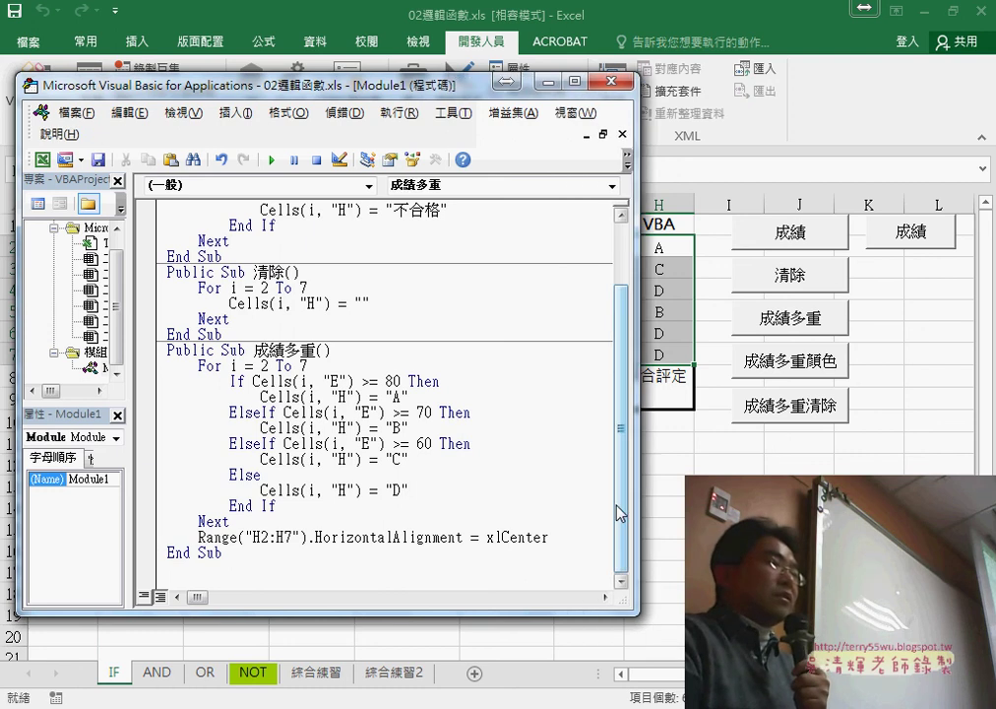
scroll(620, 493, up, 1)
drag(469, 615, 468, 672)
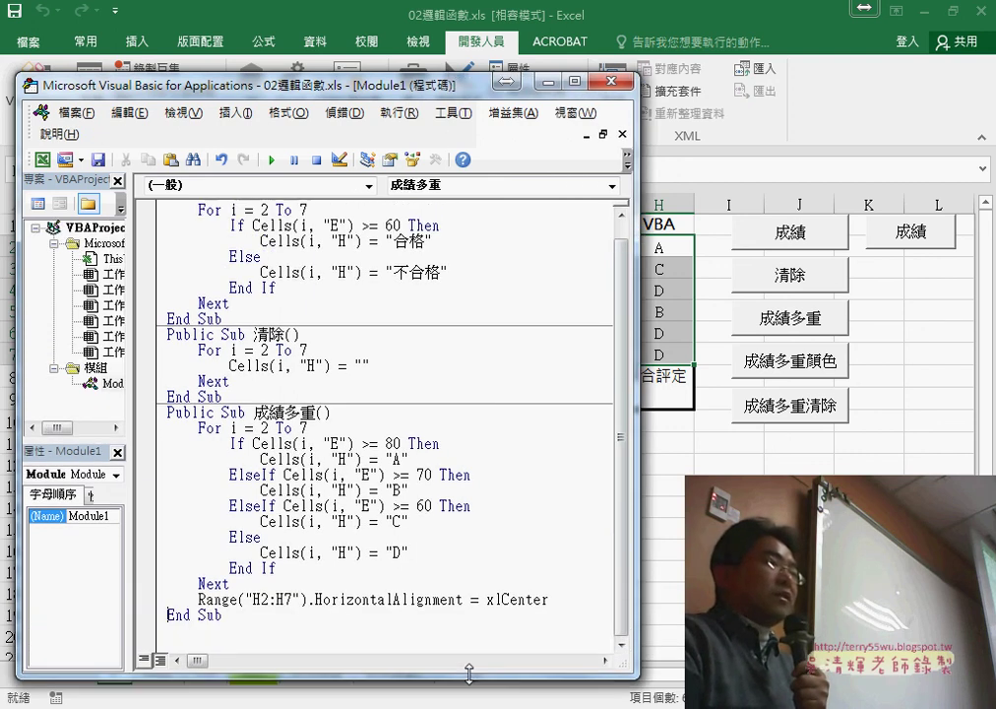
scroll(628, 484, up, 1)
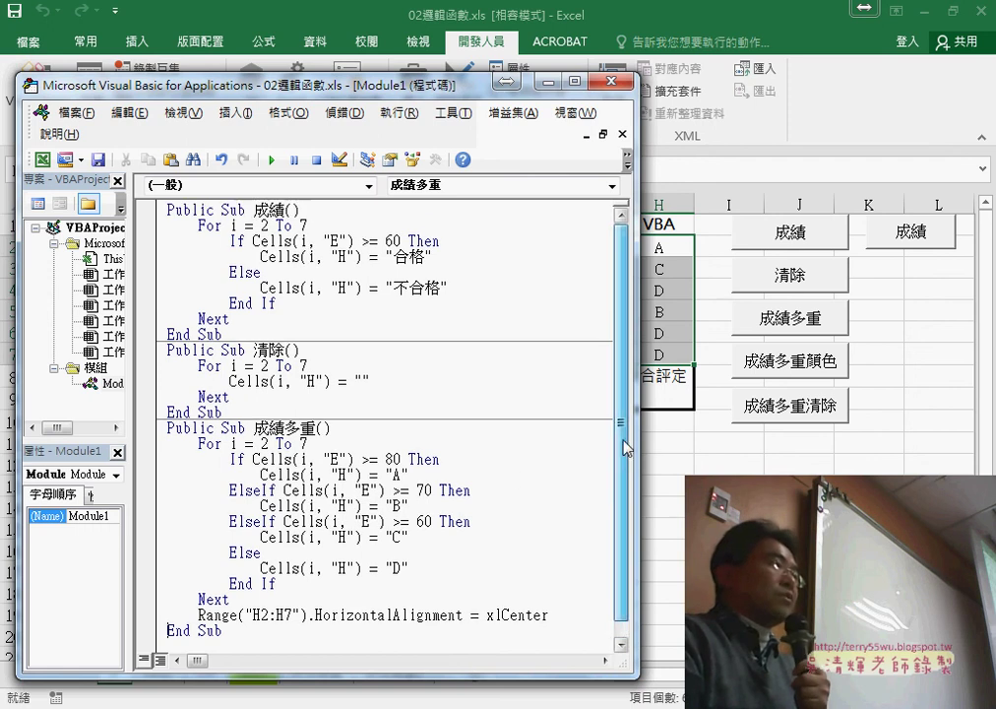
Step: Highlight the 成績 macro, the 多重 name, the grade B ElseIf branch and the 成績多重 loop body
drag(222, 334, 160, 209)
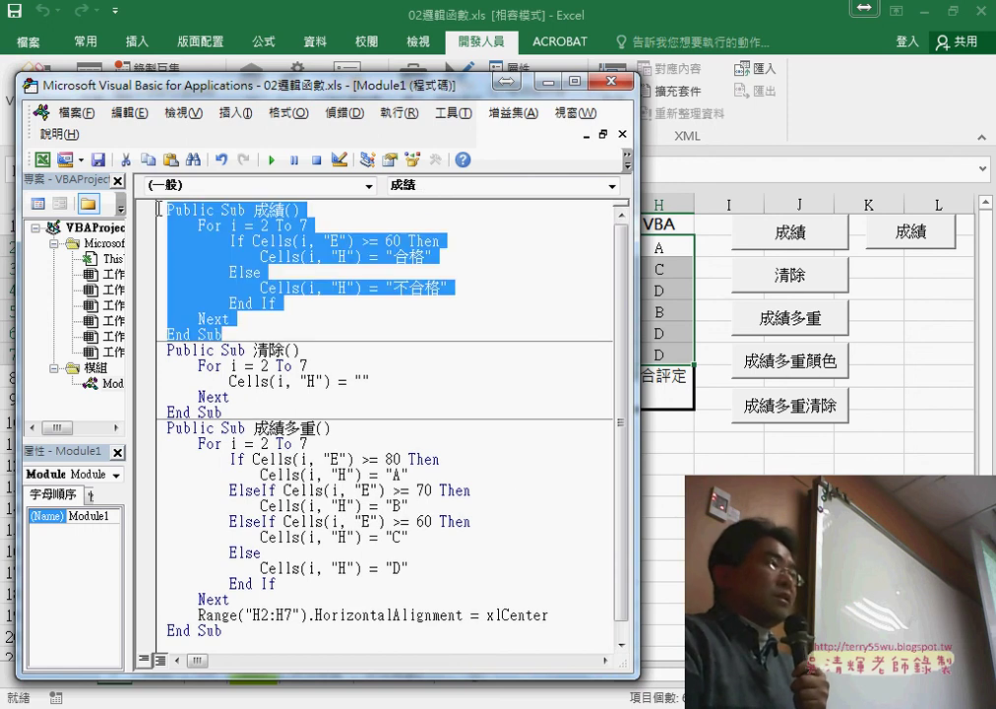
drag(284, 428, 314, 427)
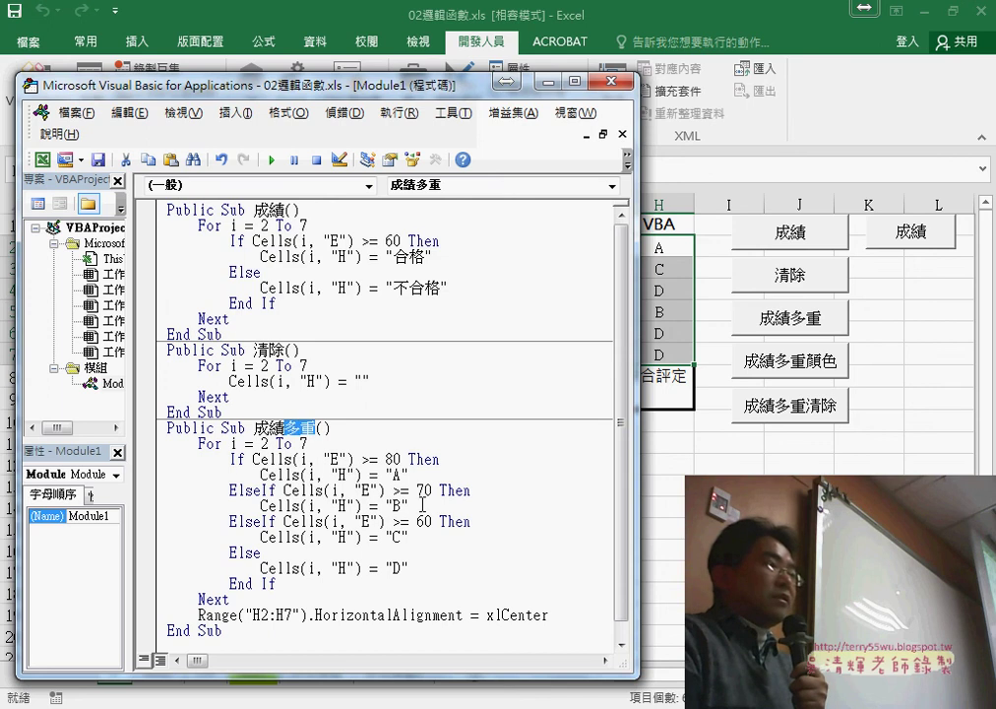
drag(139, 505, 139, 491)
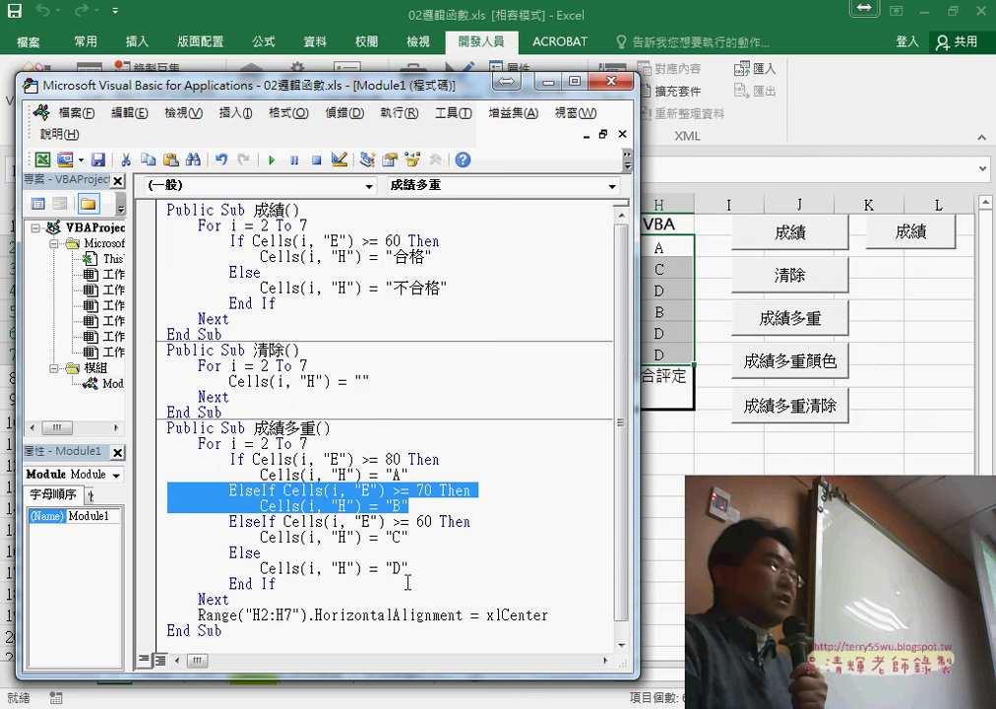
drag(232, 599, 167, 443)
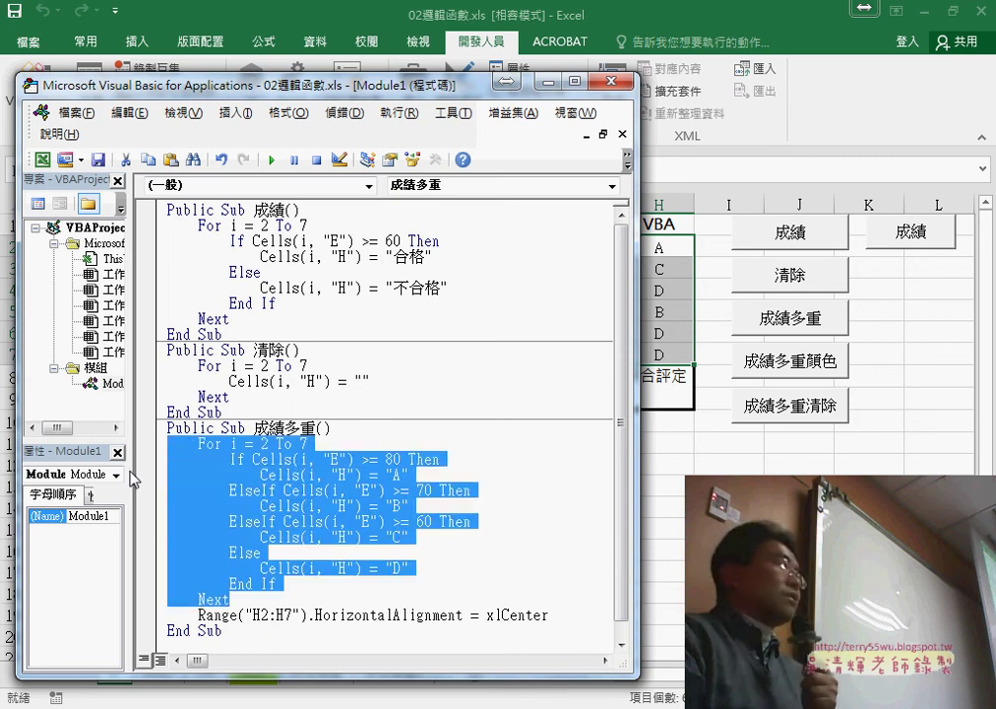